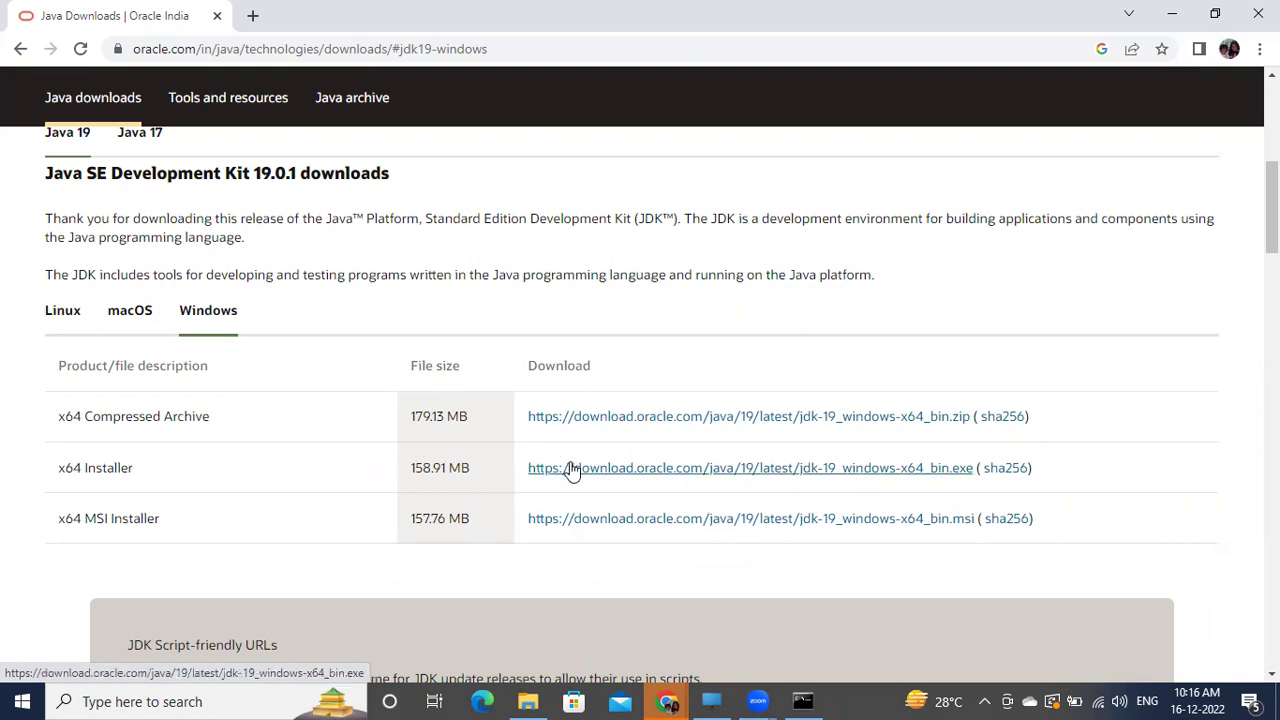
Step: Download the JDK 19 Windows x64 Installer (jdk-19_windows-x64_bin.exe) and show the downloaded file in its folder
{"action": "left_click", "coordinate": [592, 476]}
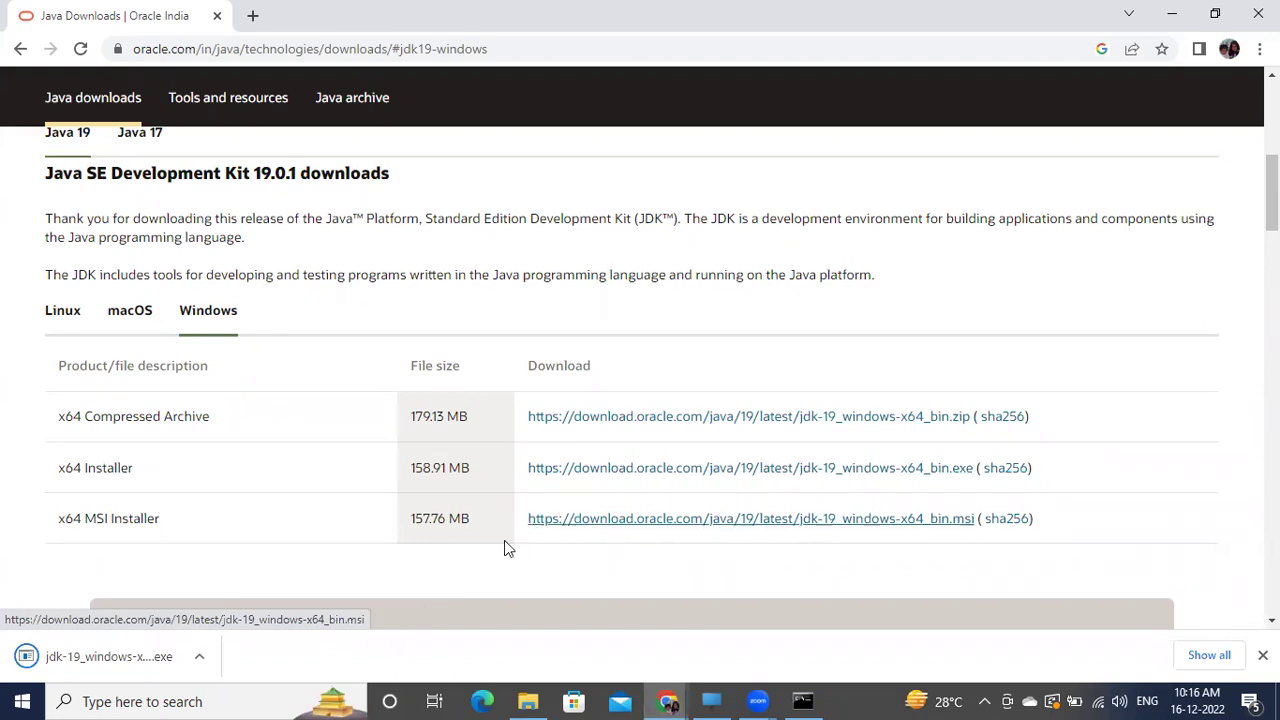
{"action": "left_click", "coordinate": [128, 664]}
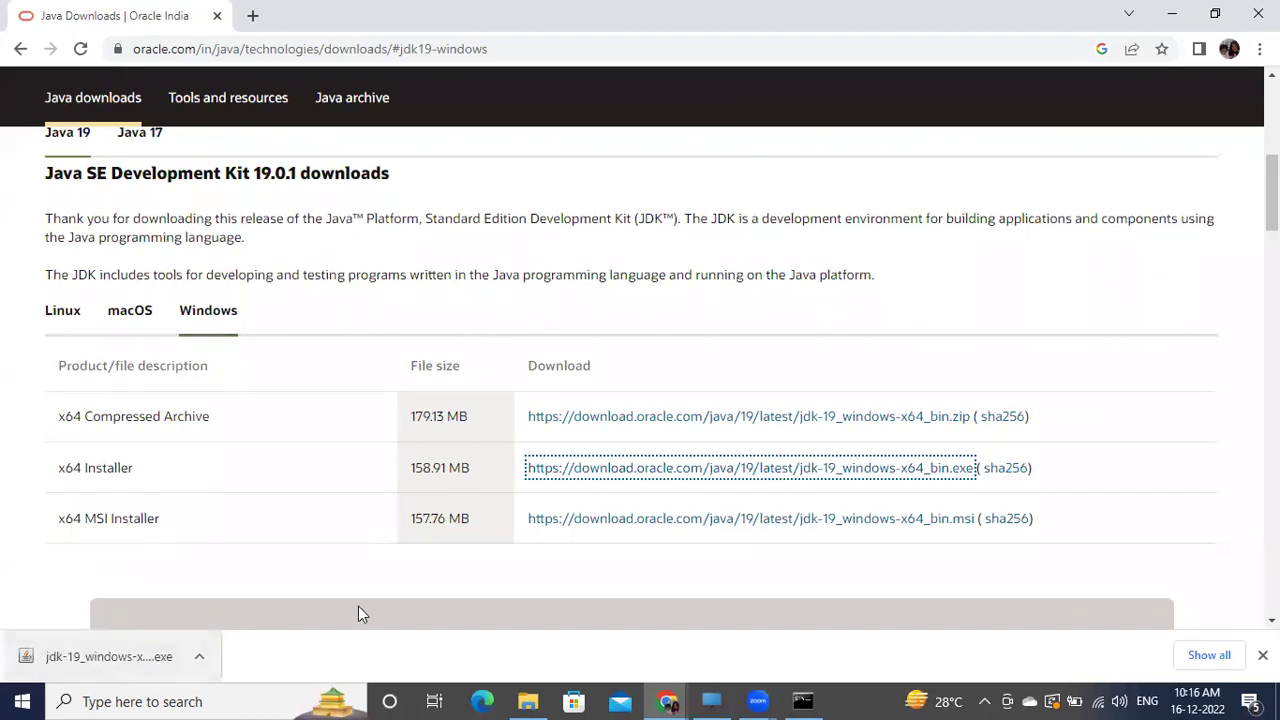
{"action": "left_click", "coordinate": [1207, 656]}
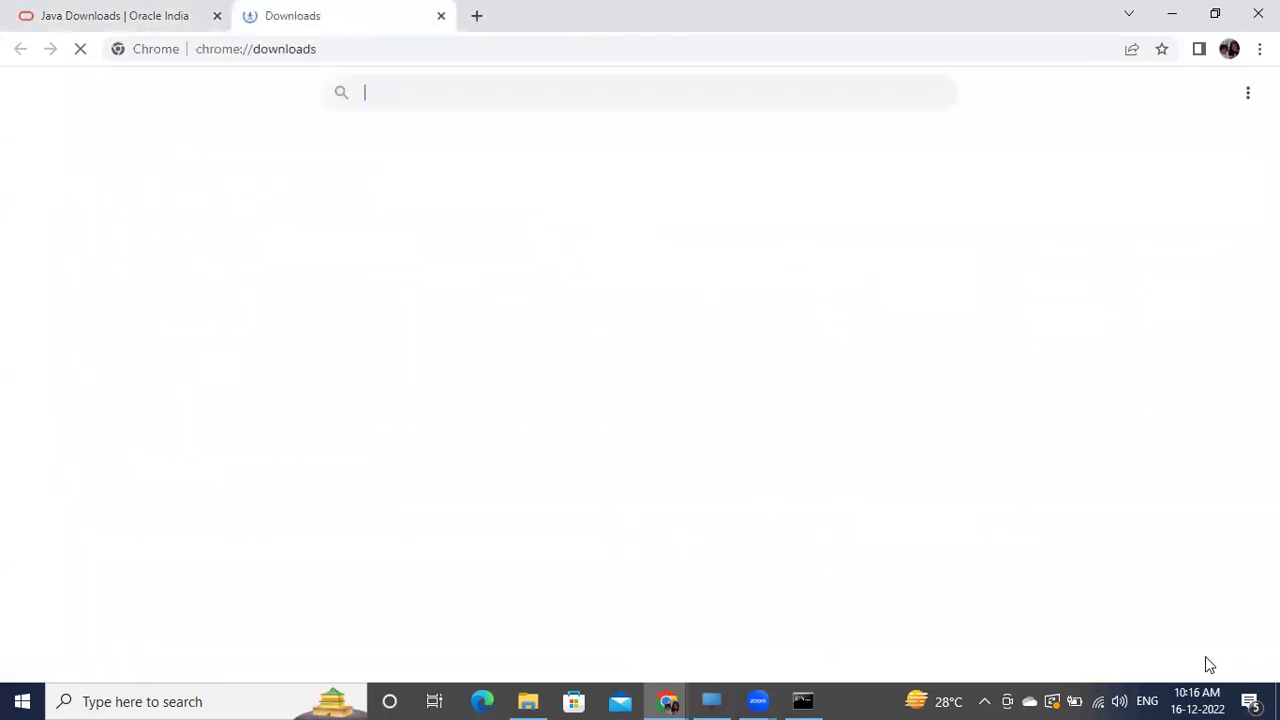
{"action": "left_click", "coordinate": [453, 275]}
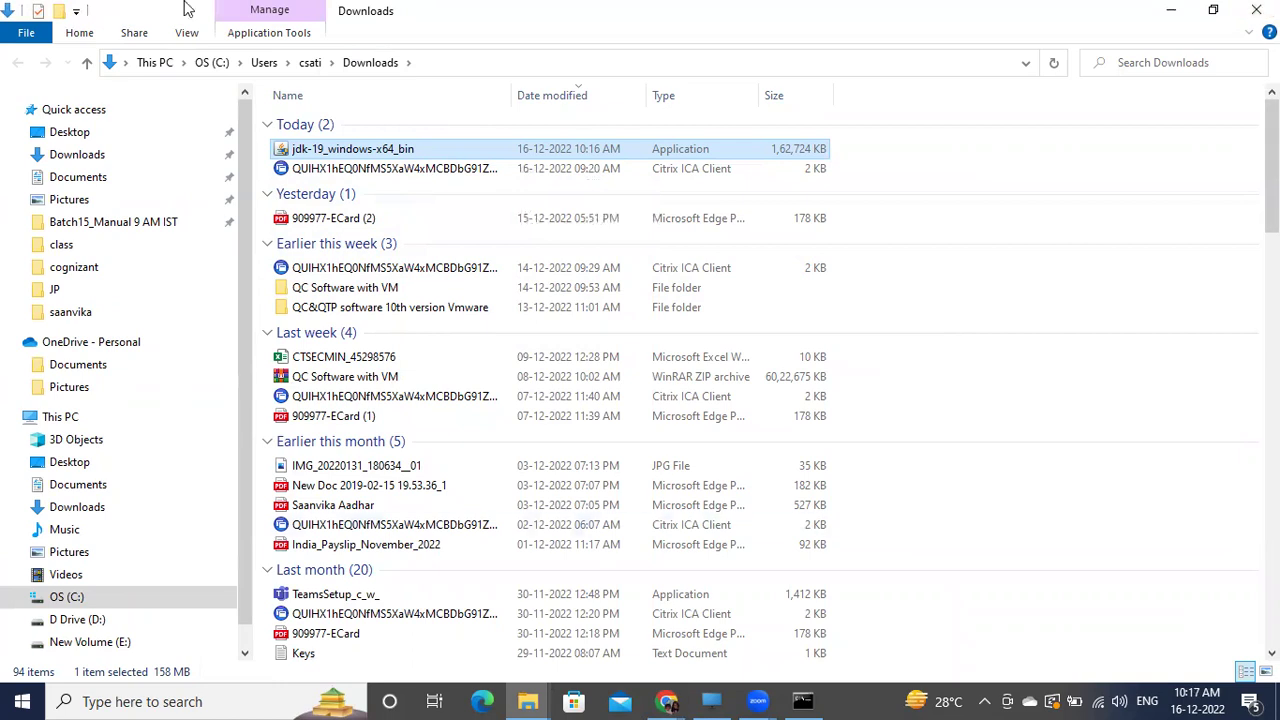
Step: Copy the jdk-19_windows-x64_bin installer from the Downloads folder and paste it into D Drive (D:)
{"action": "left_click", "coordinate": [325, 152]}
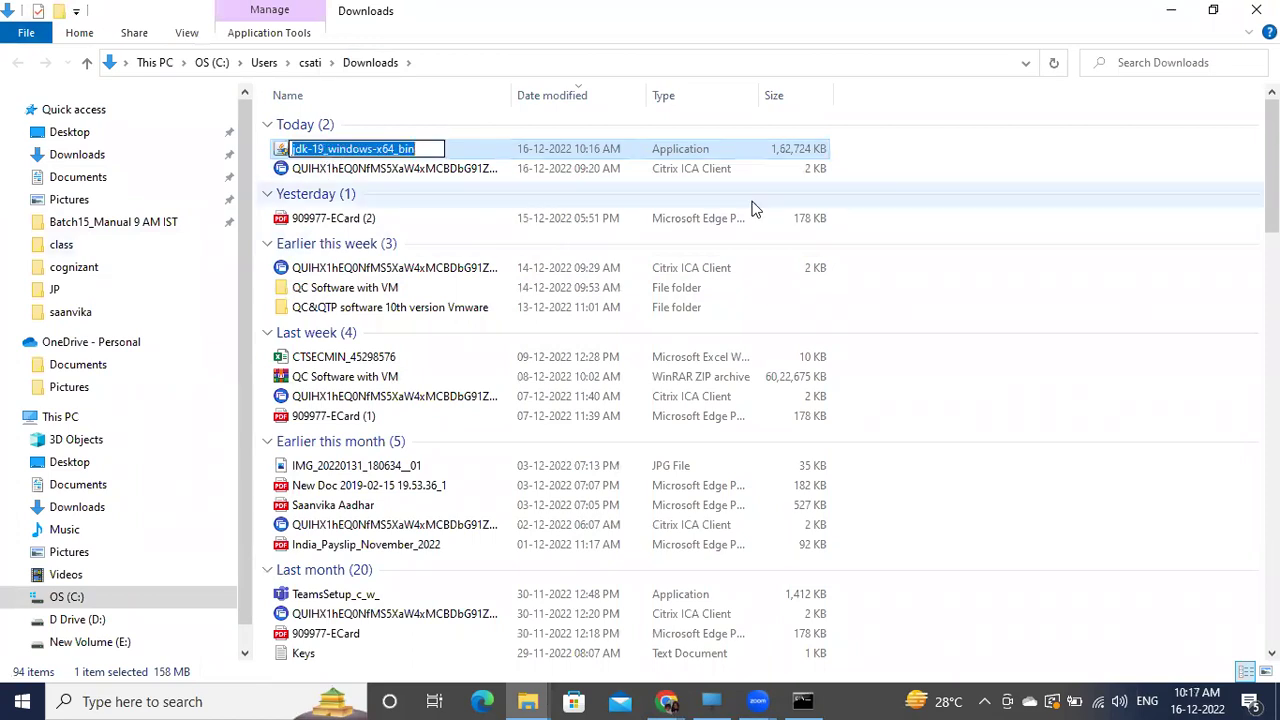
{"action": "left_click", "coordinate": [760, 332]}
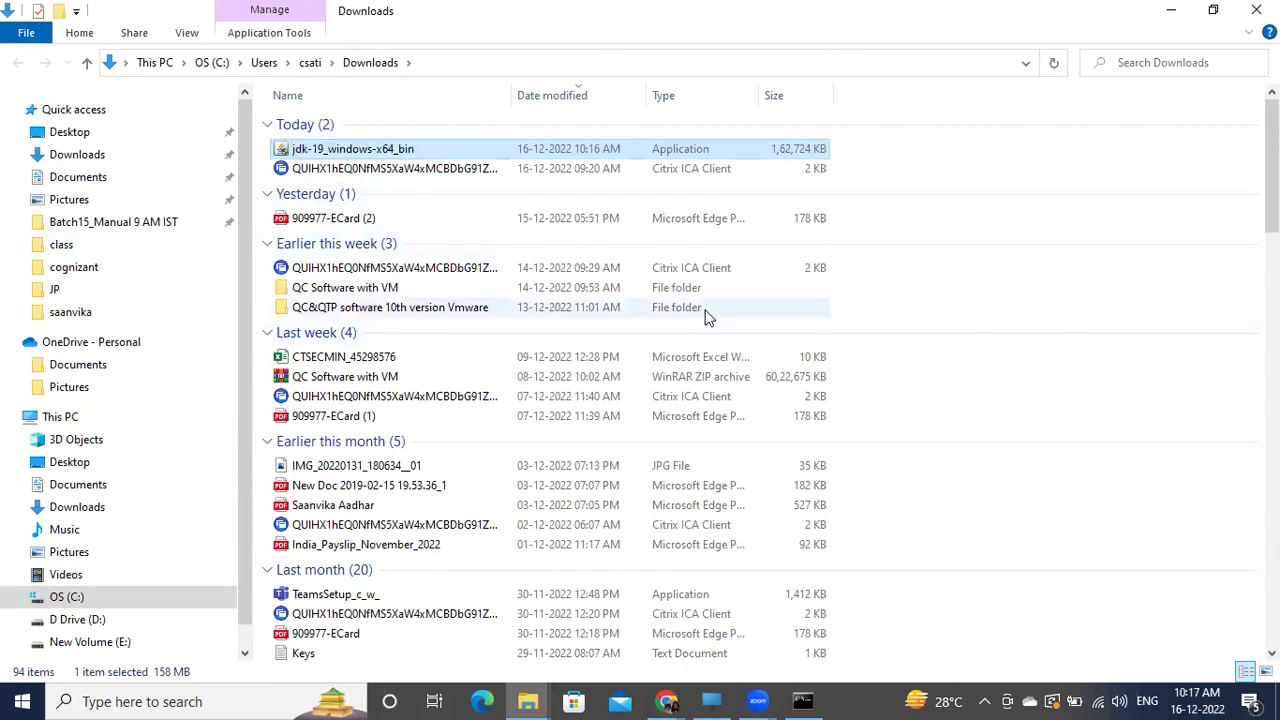
{"action": "left_click", "coordinate": [489, 148]}
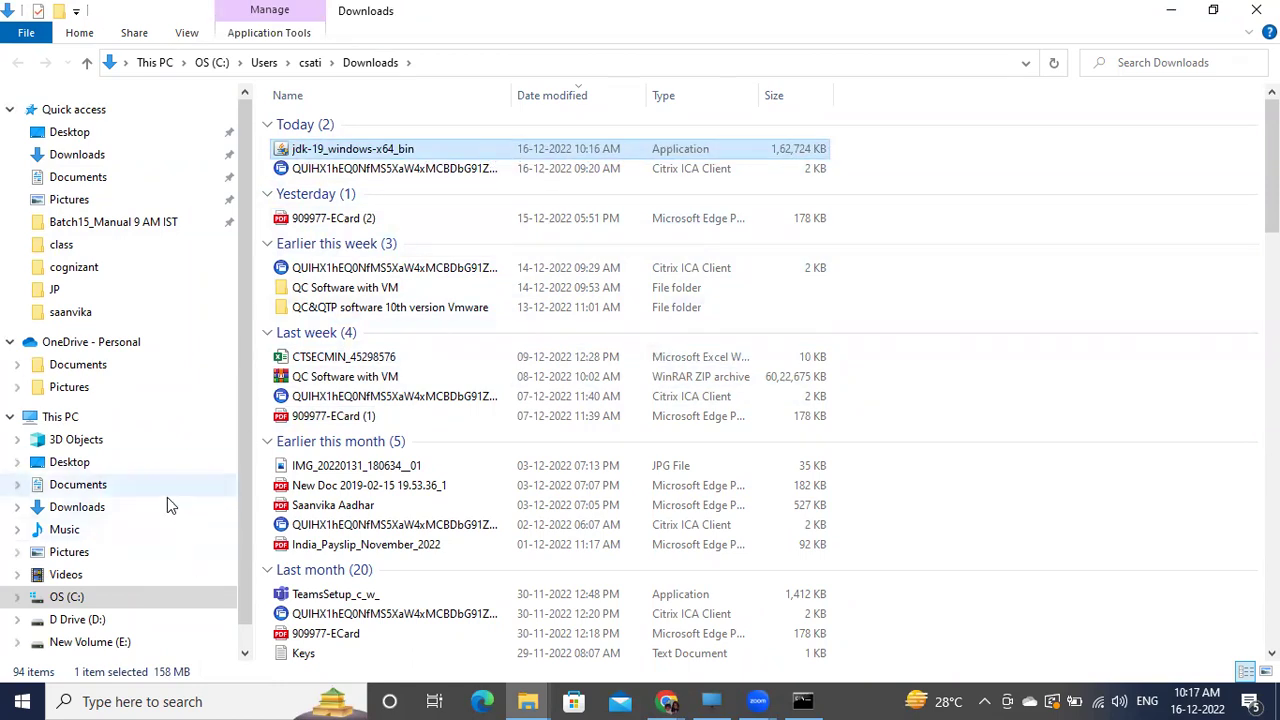
{"action": "scroll", "coordinate": [105, 566], "scroll_direction": "down", "scroll_amount": 1}
{"action": "left_click", "coordinate": [104, 581]}
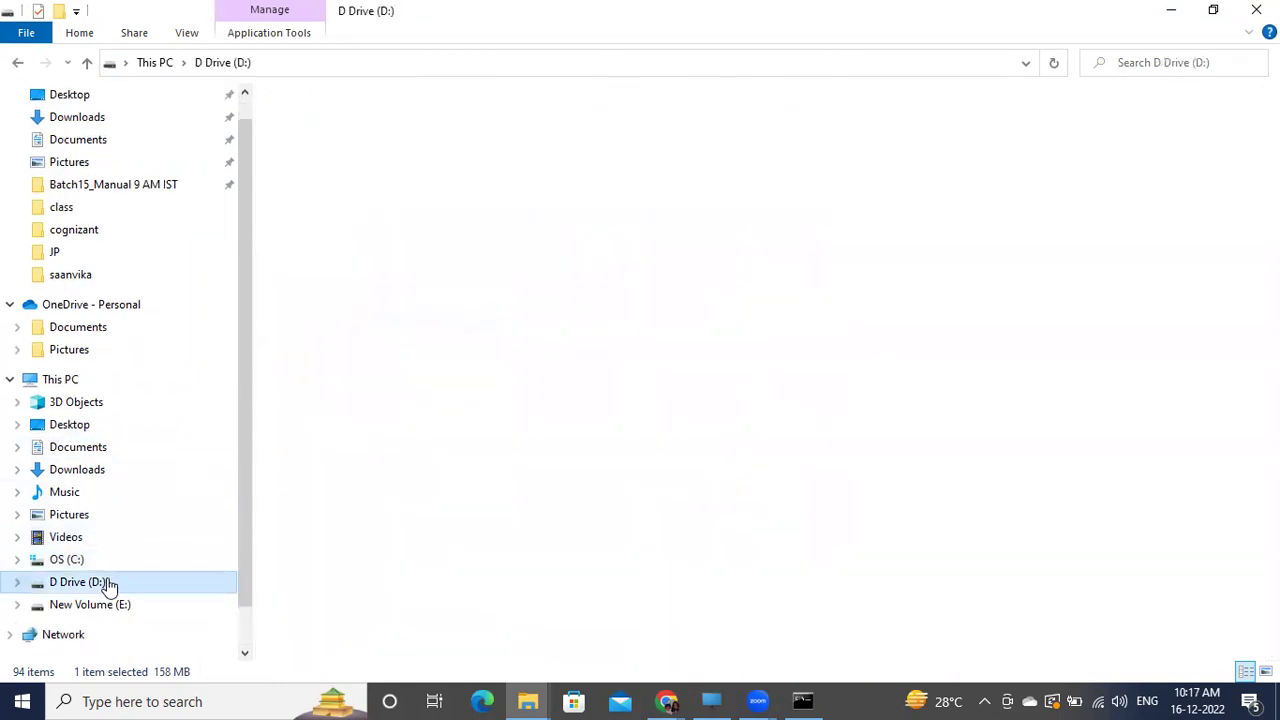
{"action": "right_click", "coordinate": [530, 287]}
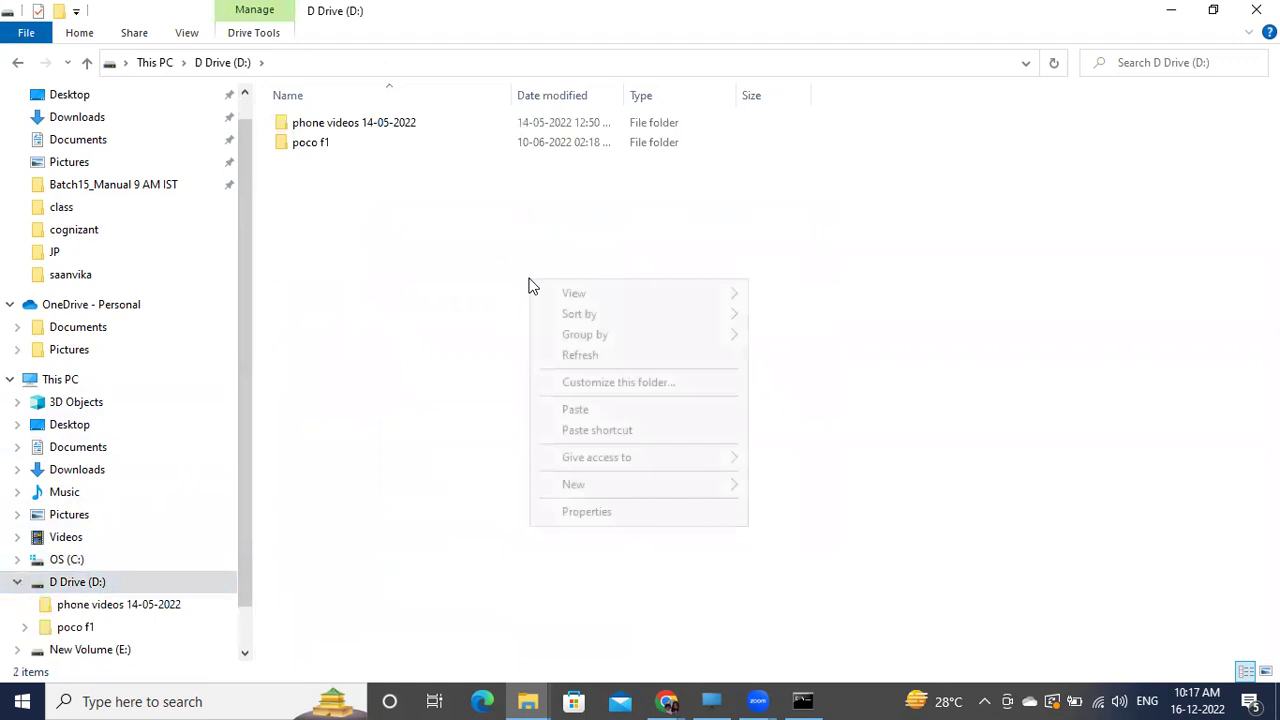
{"action": "left_click", "coordinate": [580, 411]}
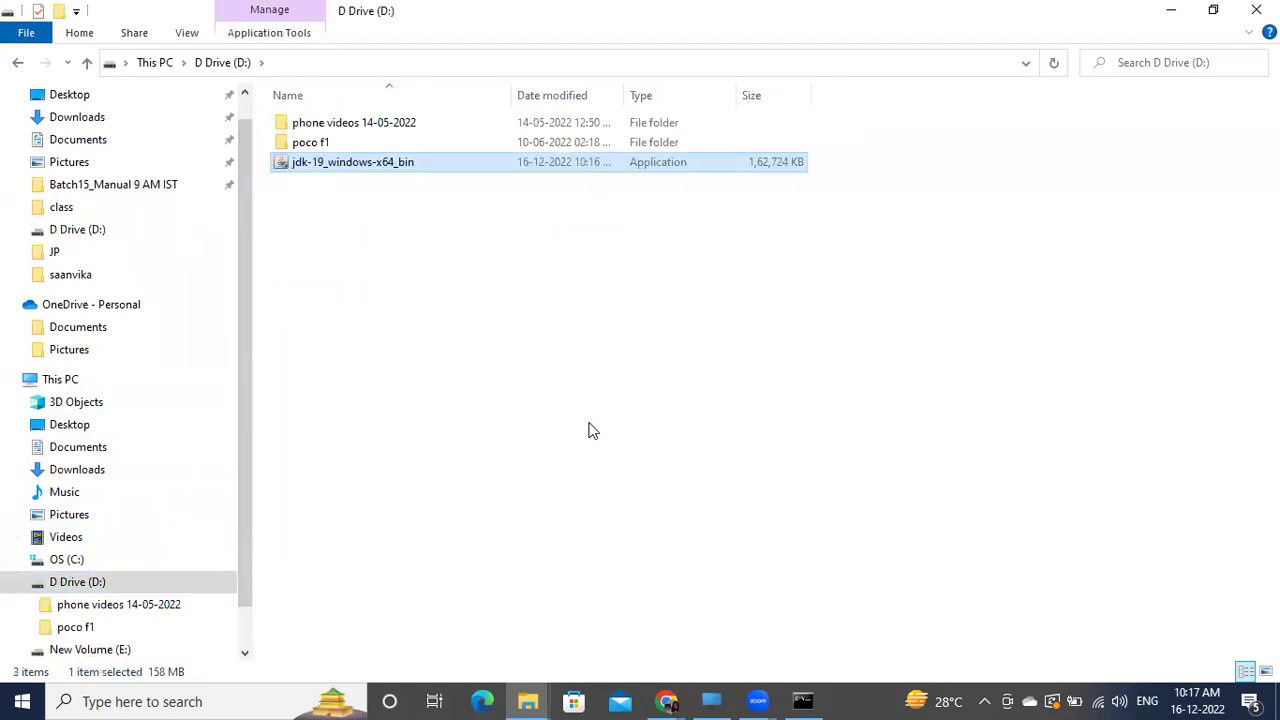
{"action": "left_click", "coordinate": [588, 430]}
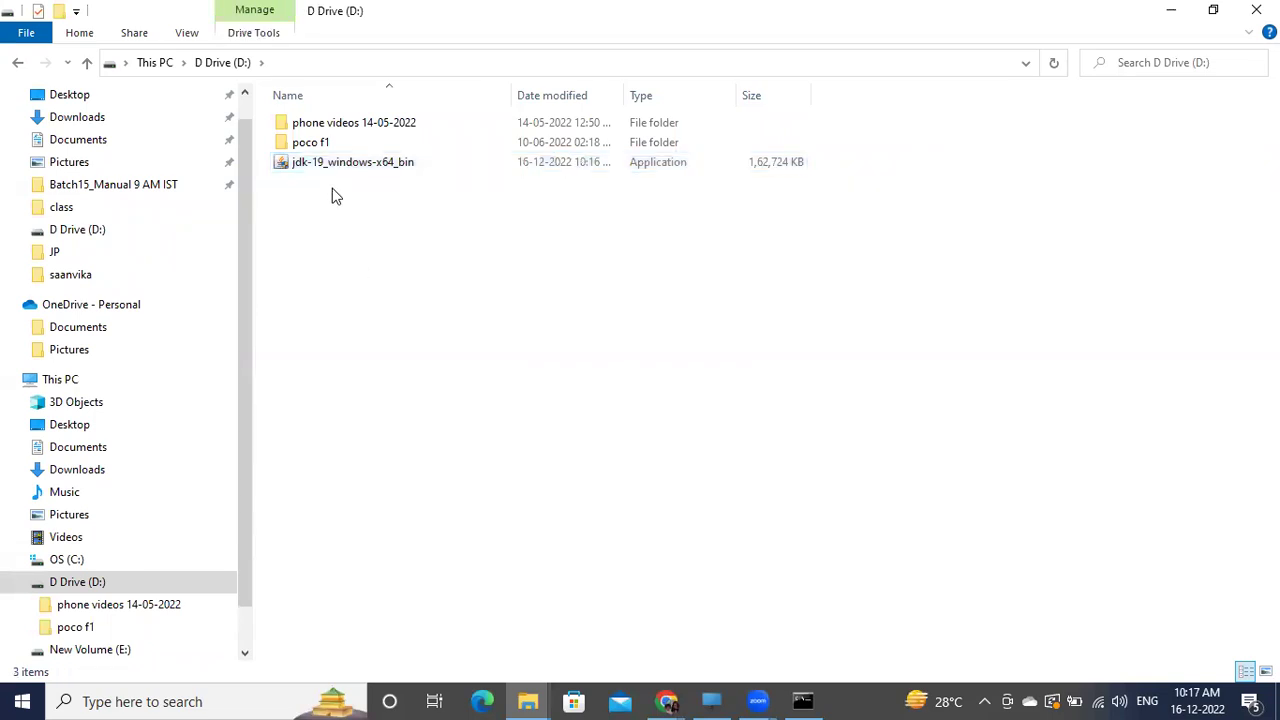
Step: Run the jdk-19_windows-x64_bin installer and install Java SE Development Kit 19.0.1 into the default folder C:\Program Files\Java\jdk-19\
{"action": "left_click", "coordinate": [359, 167]}
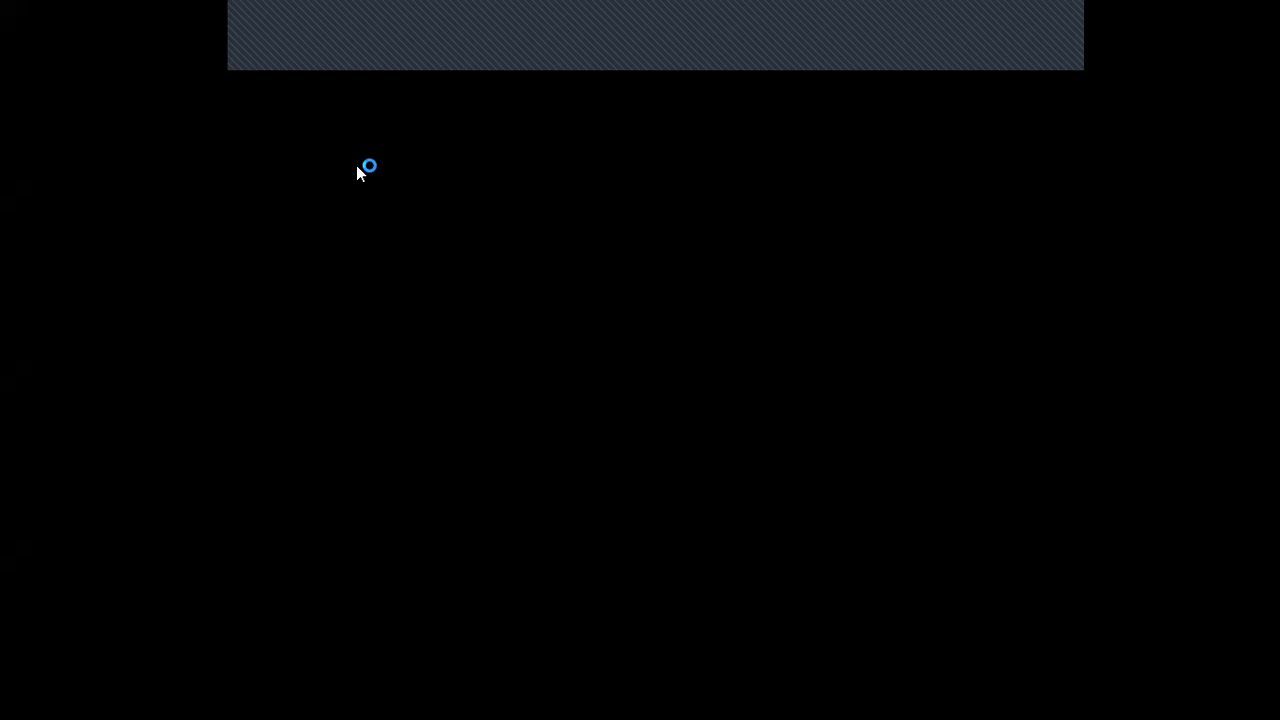
{"action": "left_click", "coordinate": [600, 405]}
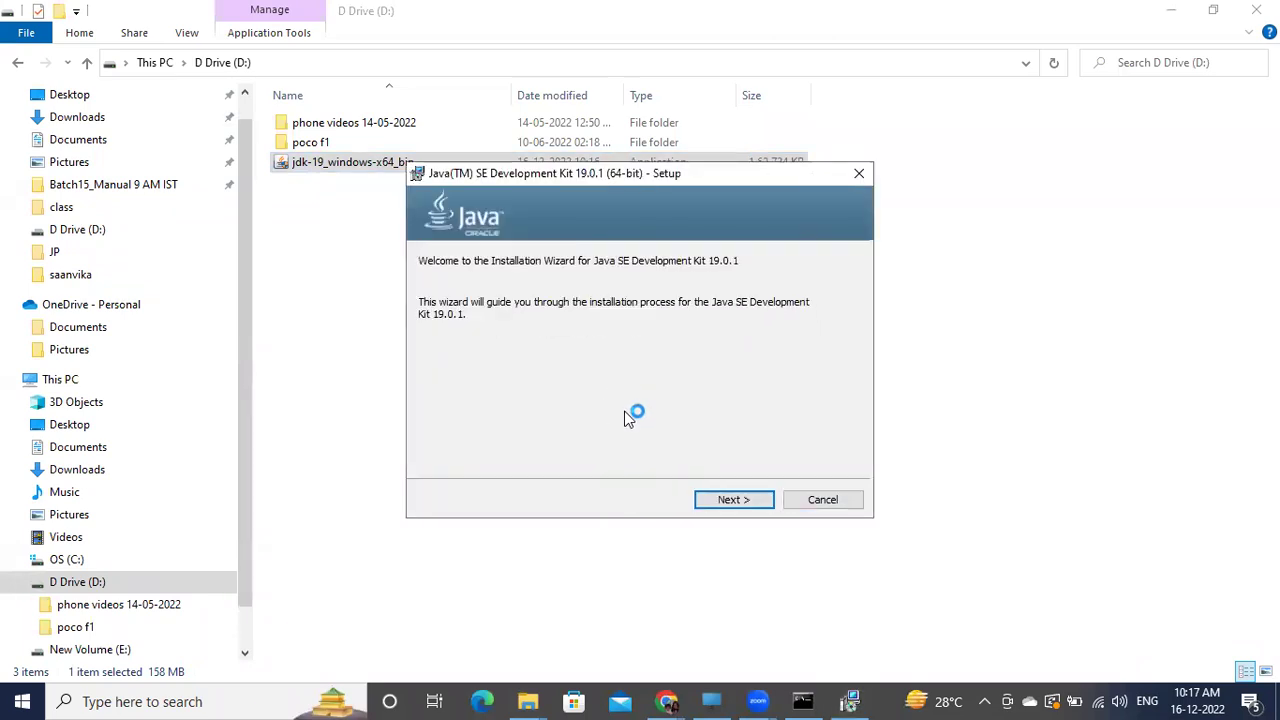
{"action": "left_click", "coordinate": [736, 501]}
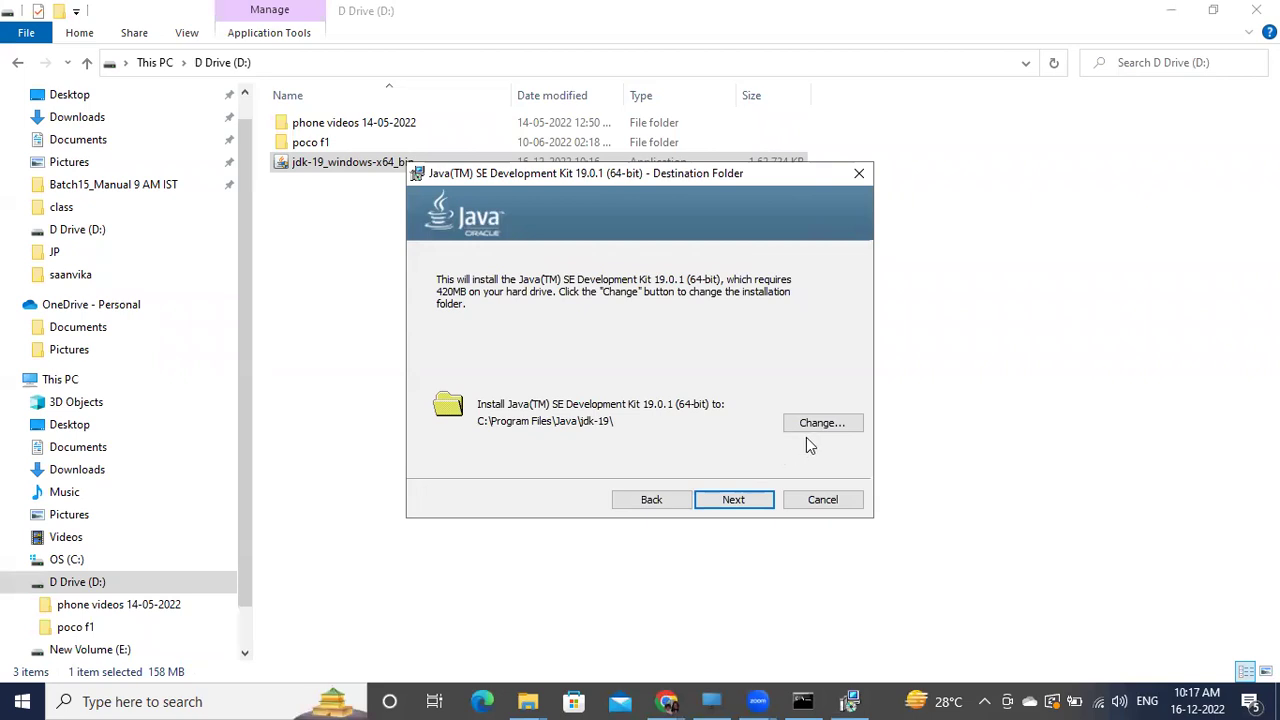
{"action": "left_click", "coordinate": [740, 506]}
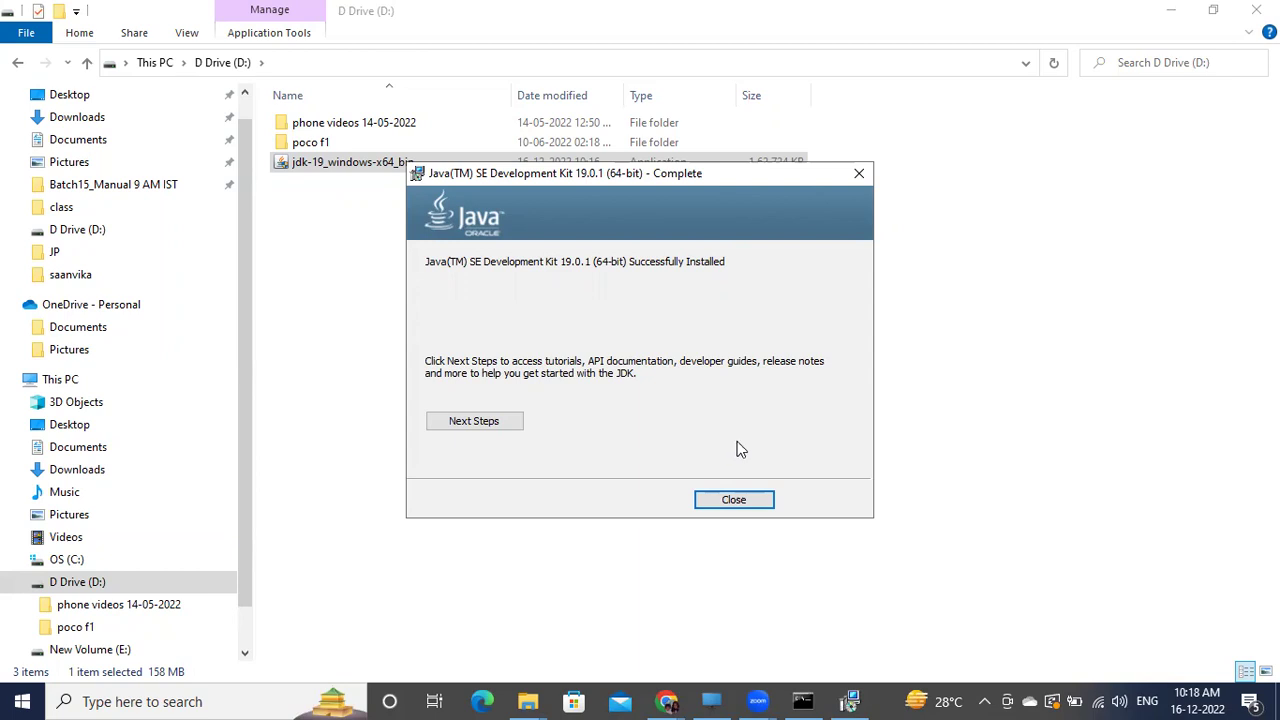
{"action": "left_click", "coordinate": [731, 499]}
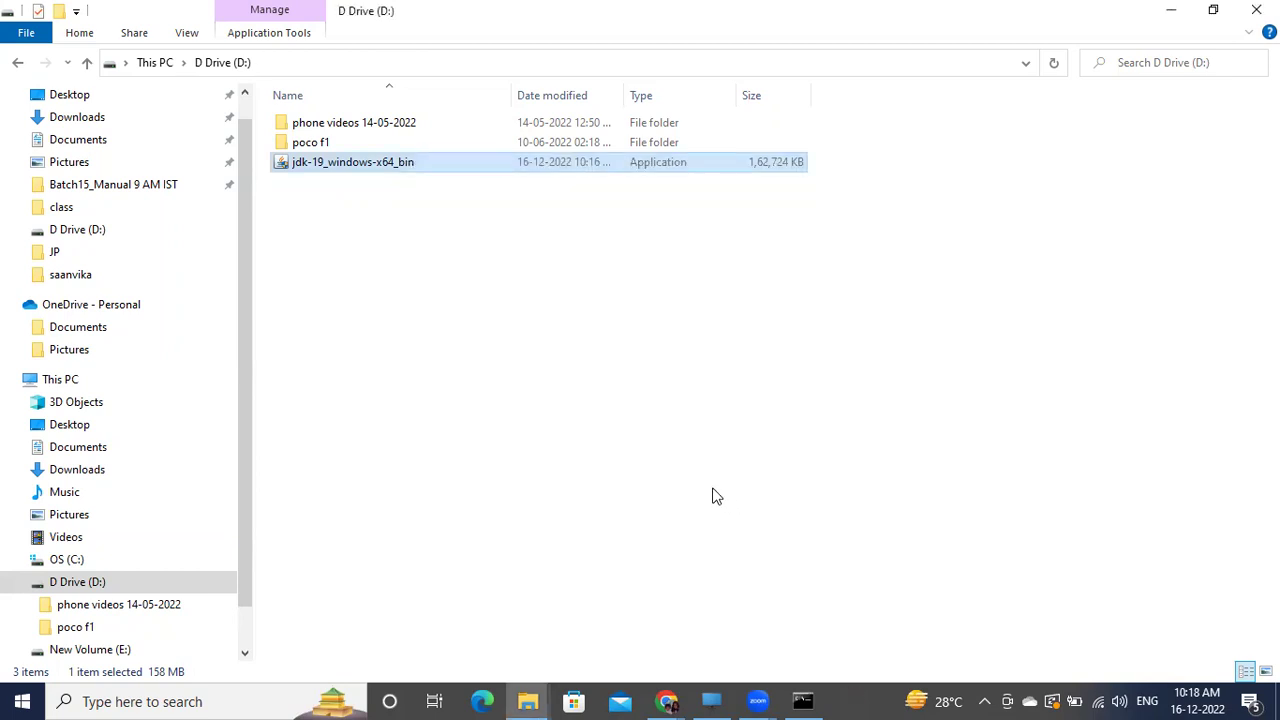
Step: Run javac in the already open Command Prompt window, then close that window
{"action": "left_click", "coordinate": [800, 700]}
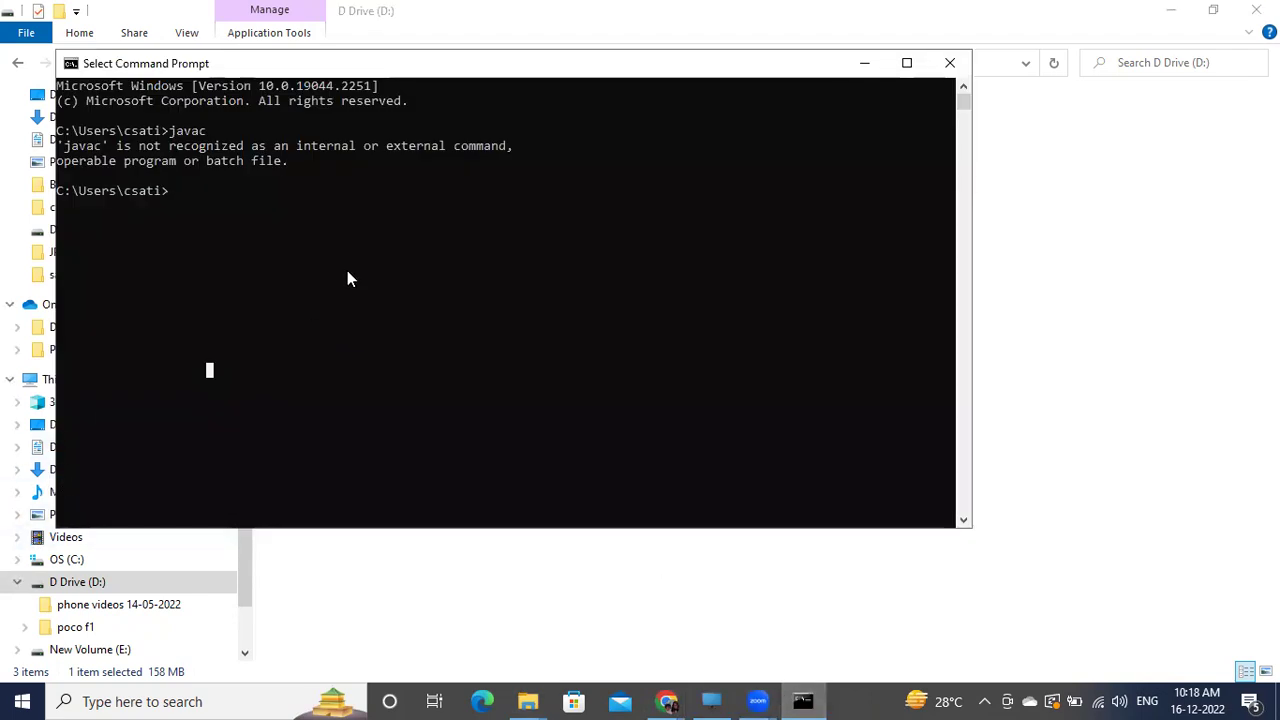
{"action": "key", "text": "Escape"}
{"action": "type", "text": "ja"}
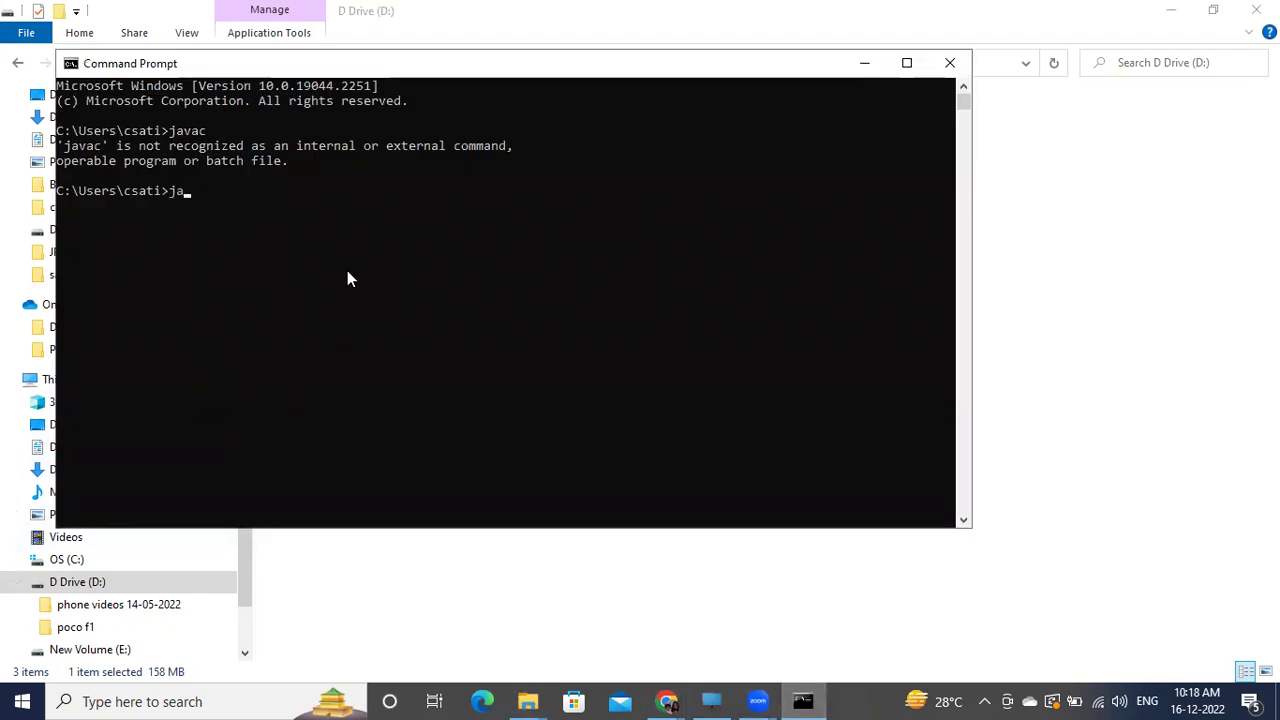
{"action": "type", "text": "vac"}
{"action": "key", "text": "Return"}
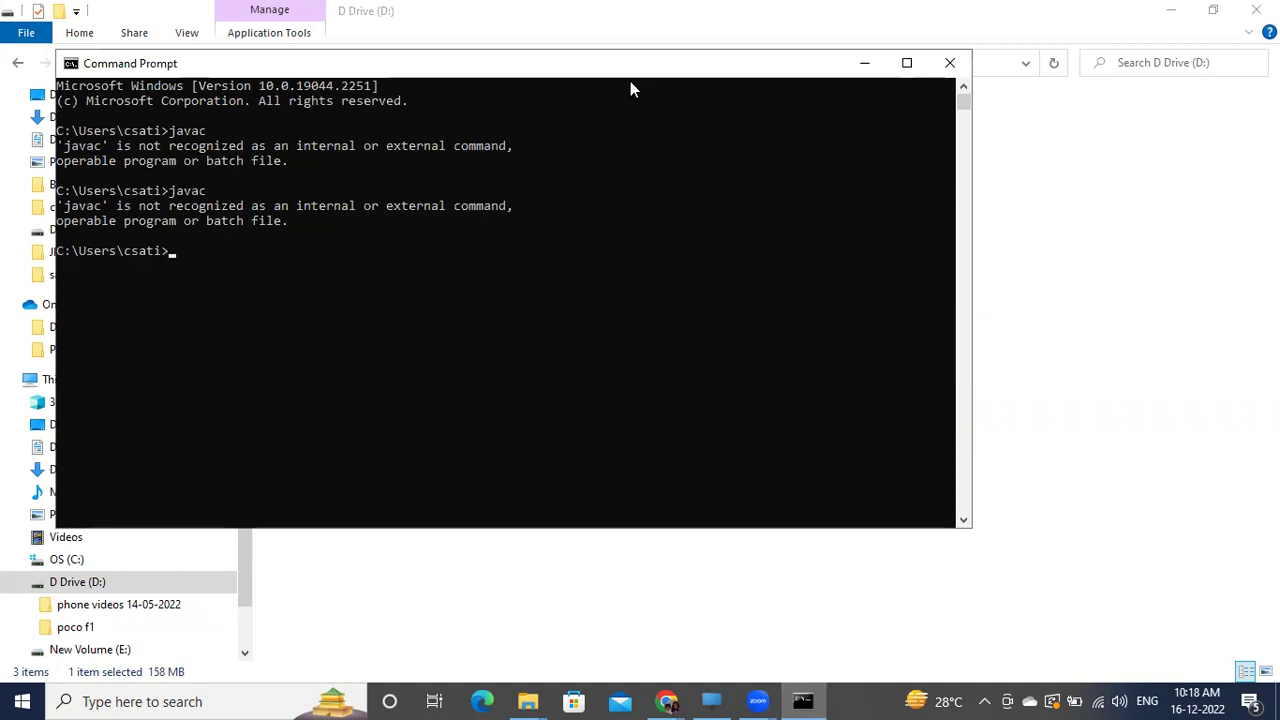
{"action": "left_click", "coordinate": [950, 63]}
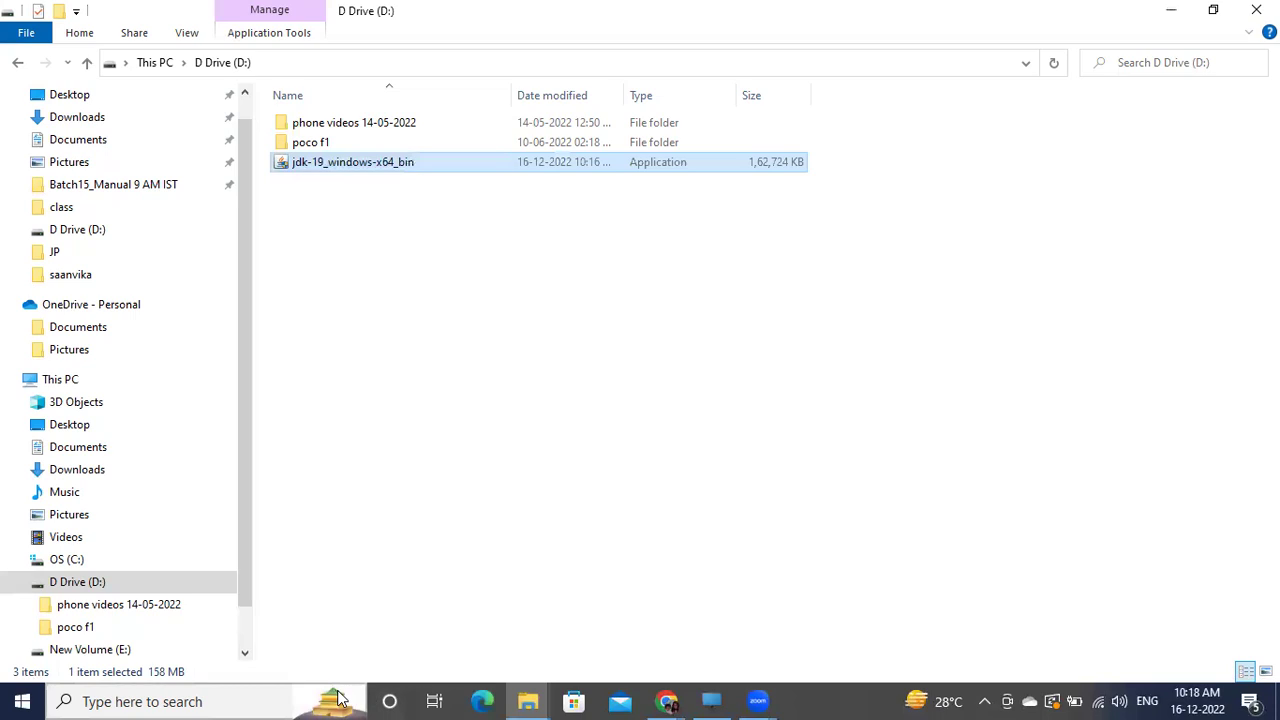
Step: Open a new Command Prompt and run javac to check the Java installation
{"action": "left_click", "coordinate": [232, 701]}
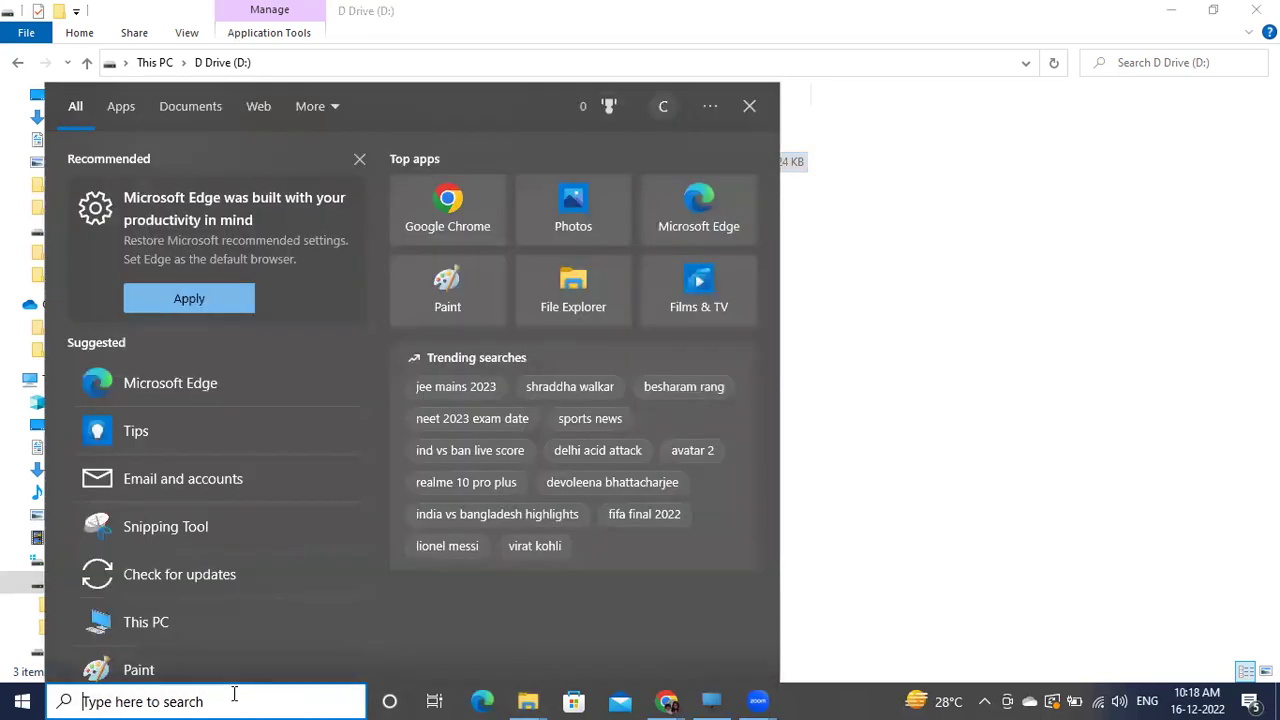
{"action": "type", "text": "cmd"}
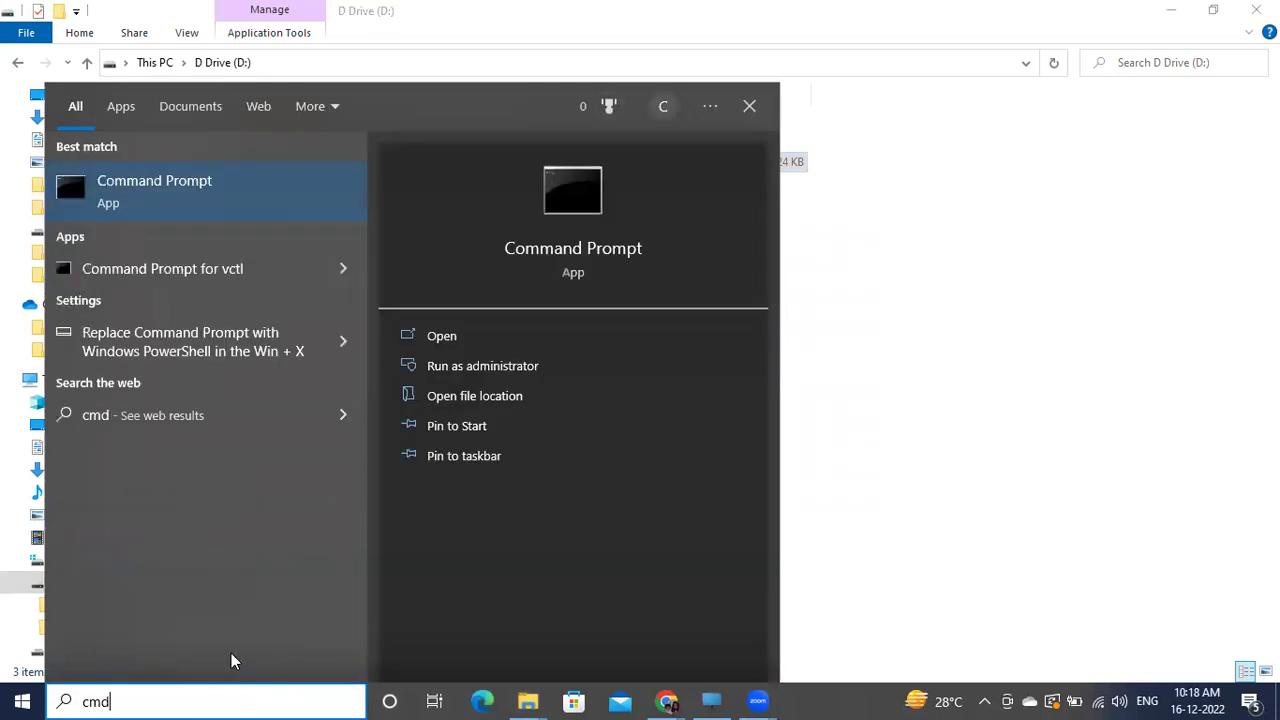
{"action": "key", "text": "Return"}
{"action": "type", "text": "javac"}
{"action": "key", "text": "Return"}
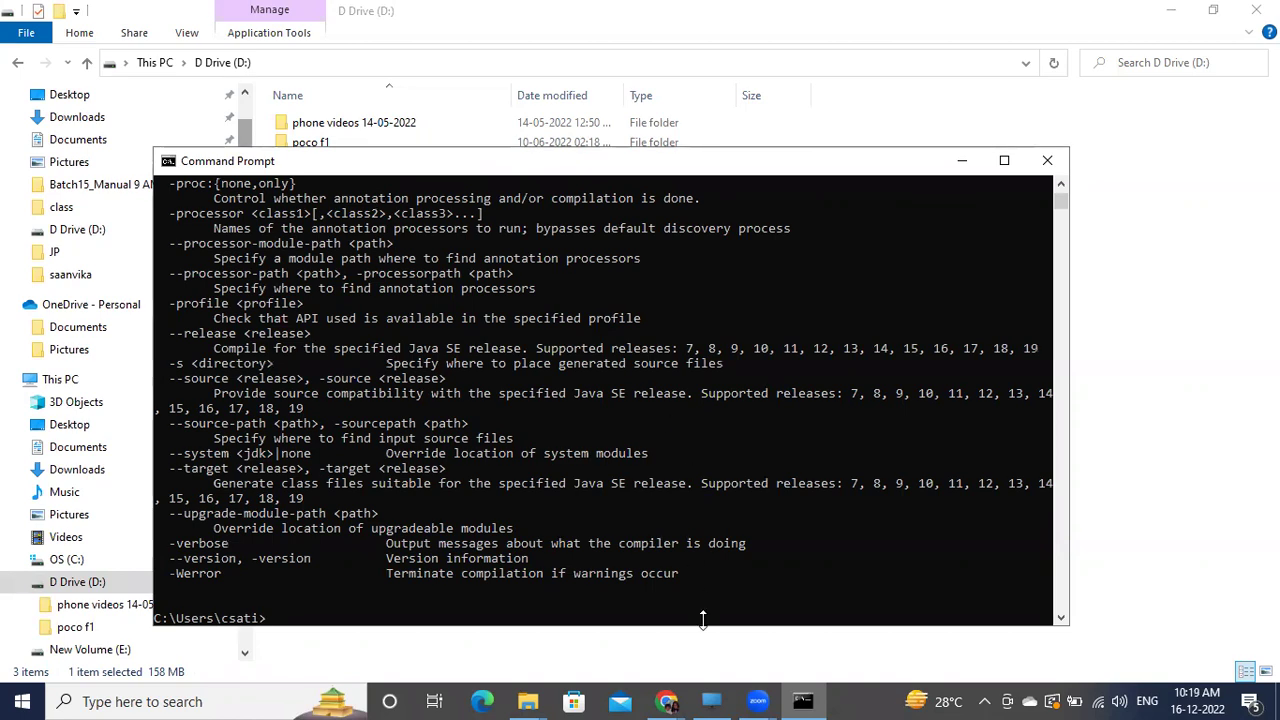
Step: Switch to the Chrome window with the empty new tab and maximize it
{"action": "left_click", "coordinate": [667, 701]}
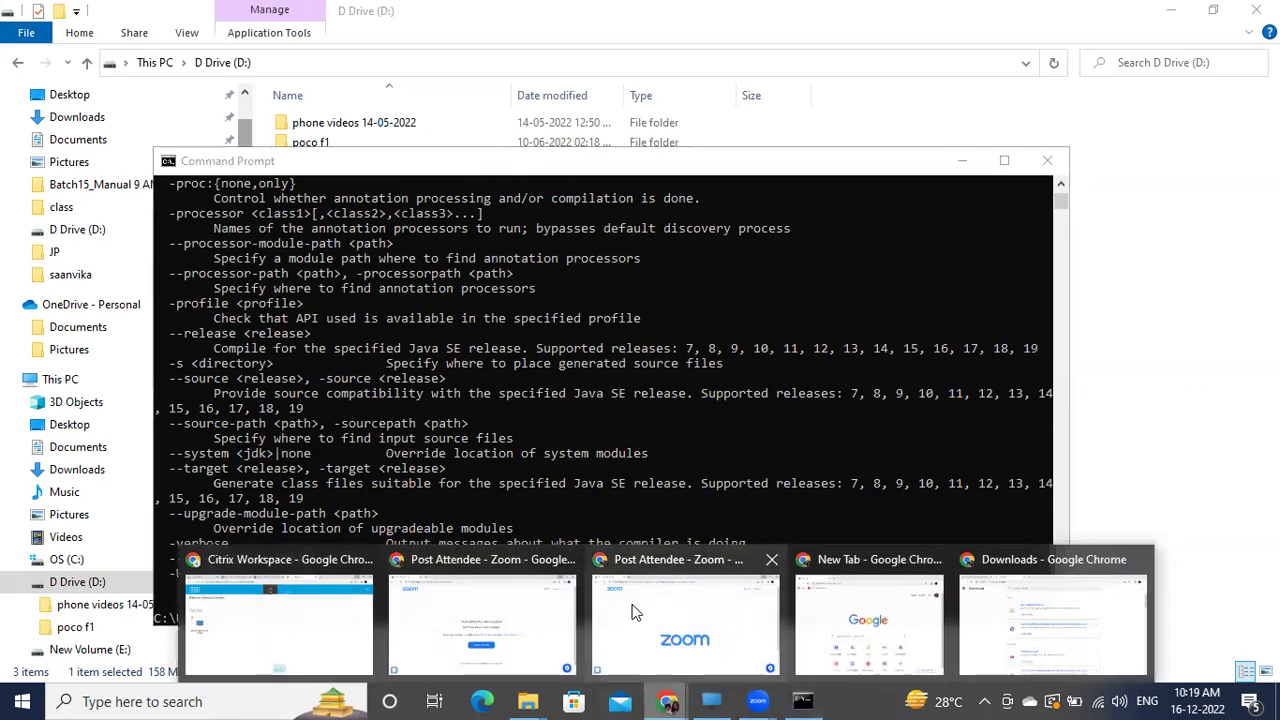
{"action": "left_click", "coordinate": [990, 614]}
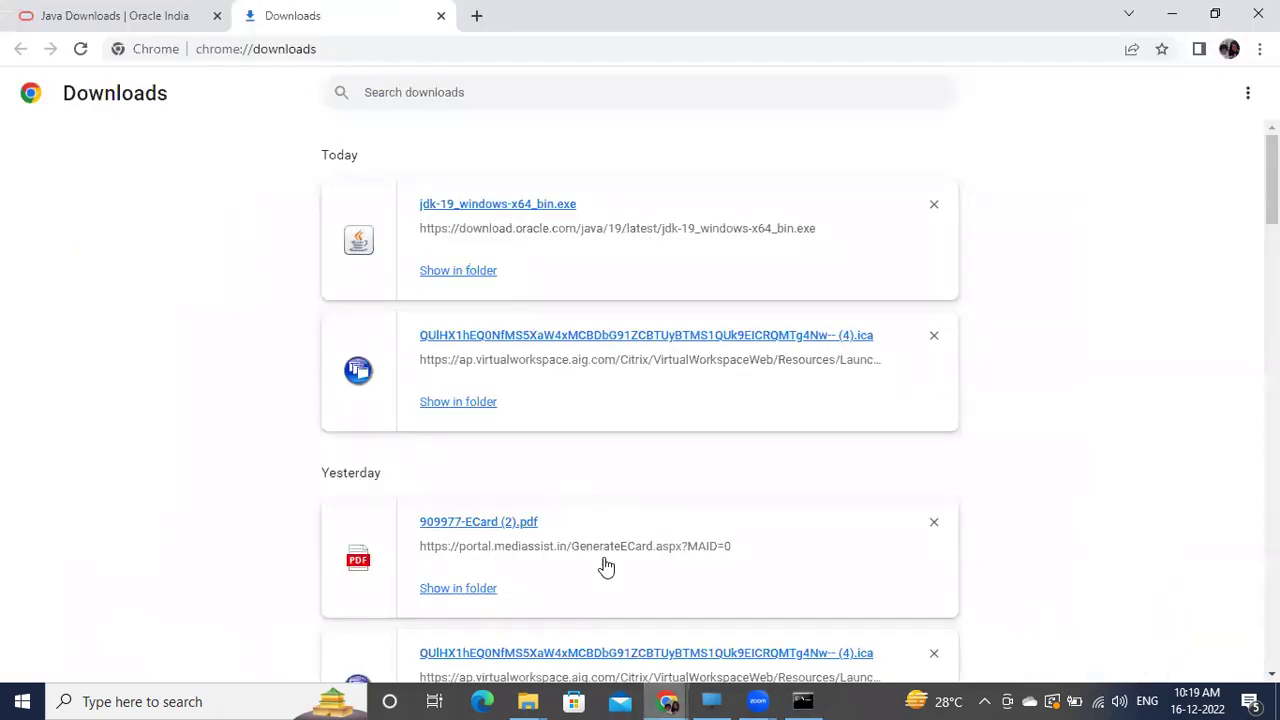
{"action": "left_click", "coordinate": [675, 700]}
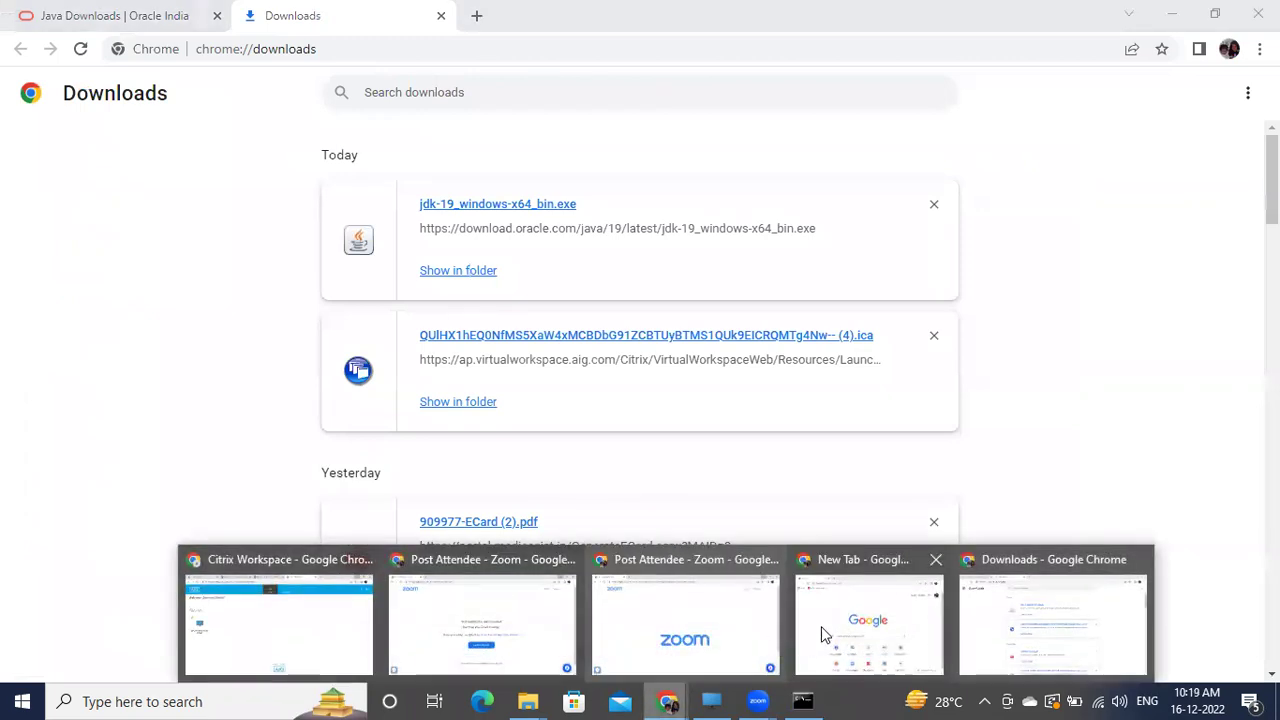
{"action": "left_click", "coordinate": [821, 626]}
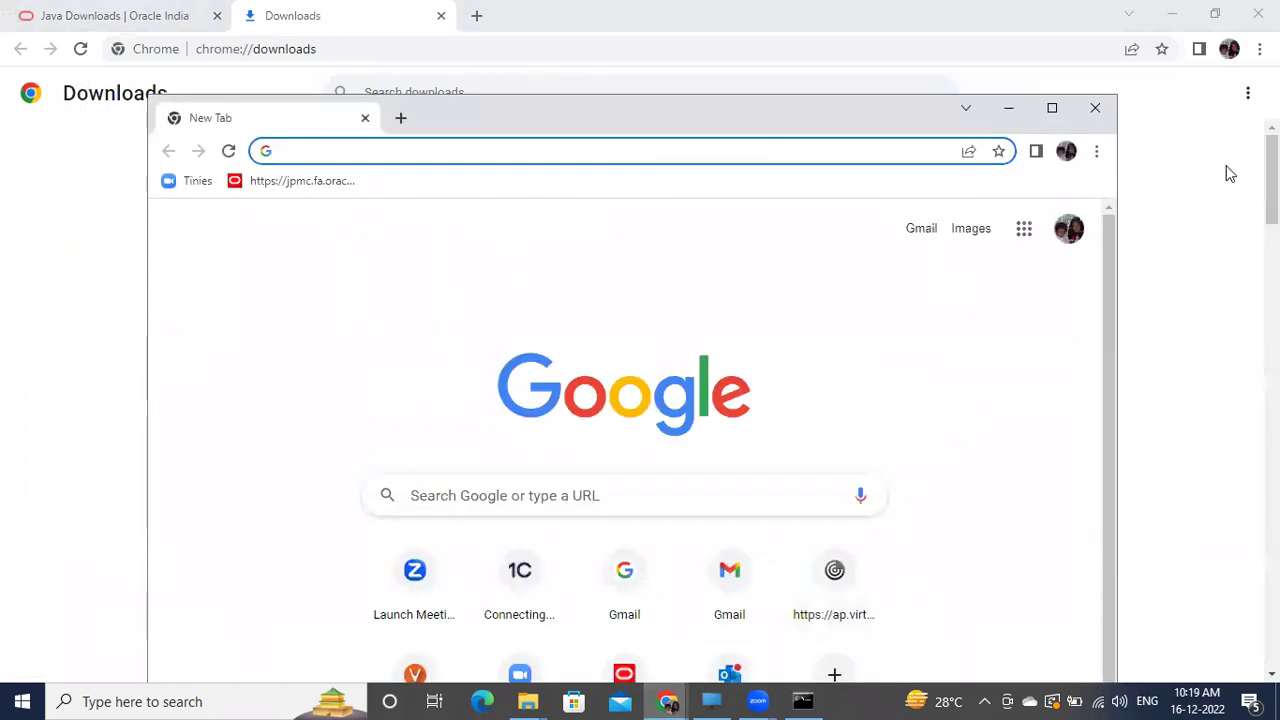
{"action": "left_click", "coordinate": [1053, 110]}
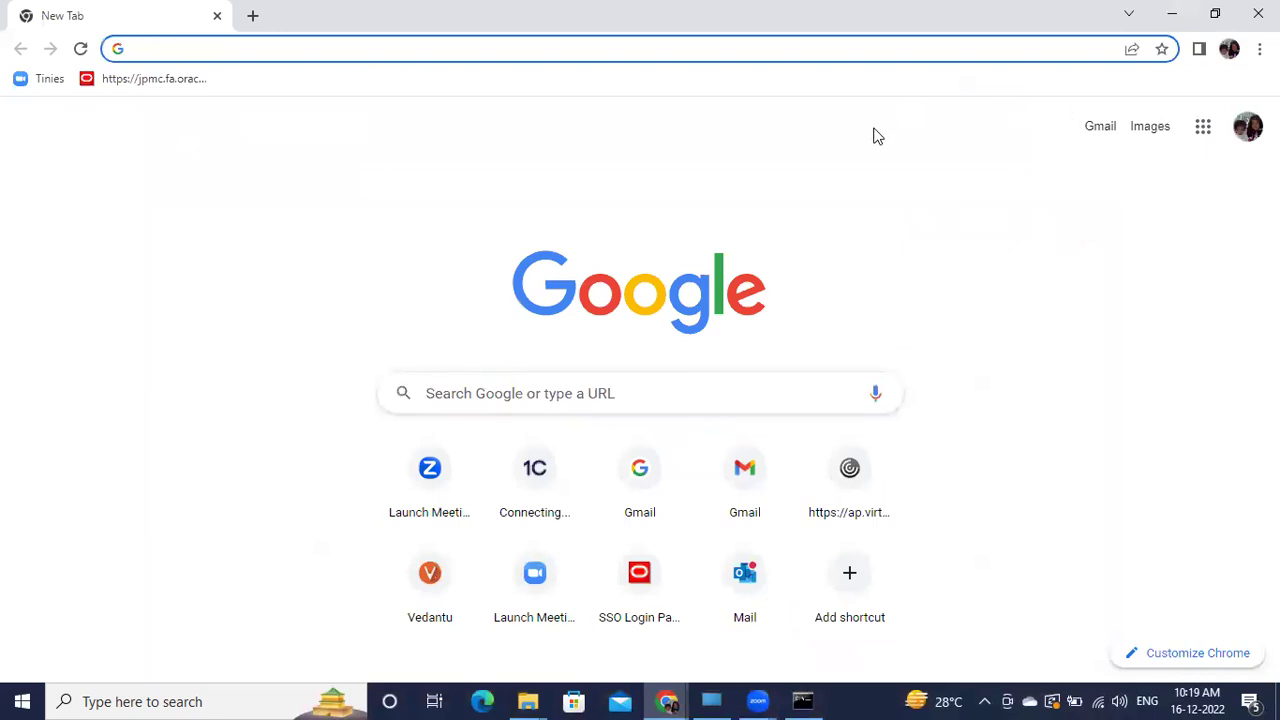
Step: Search Google for "eclipse download" and open the Eclipse Downloads page of the Eclipse Foundation
{"action": "type", "text": "eclipd"}
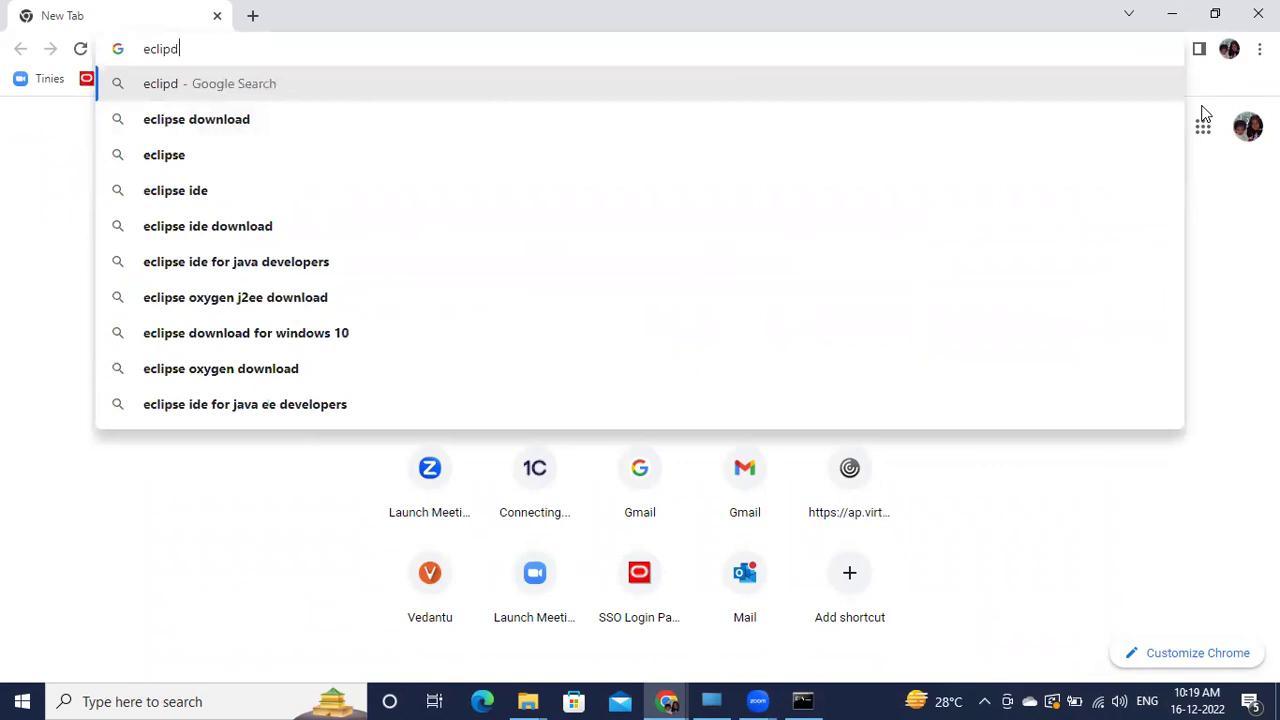
{"action": "key", "text": "BackSpace"}
{"action": "type", "text": "se"}
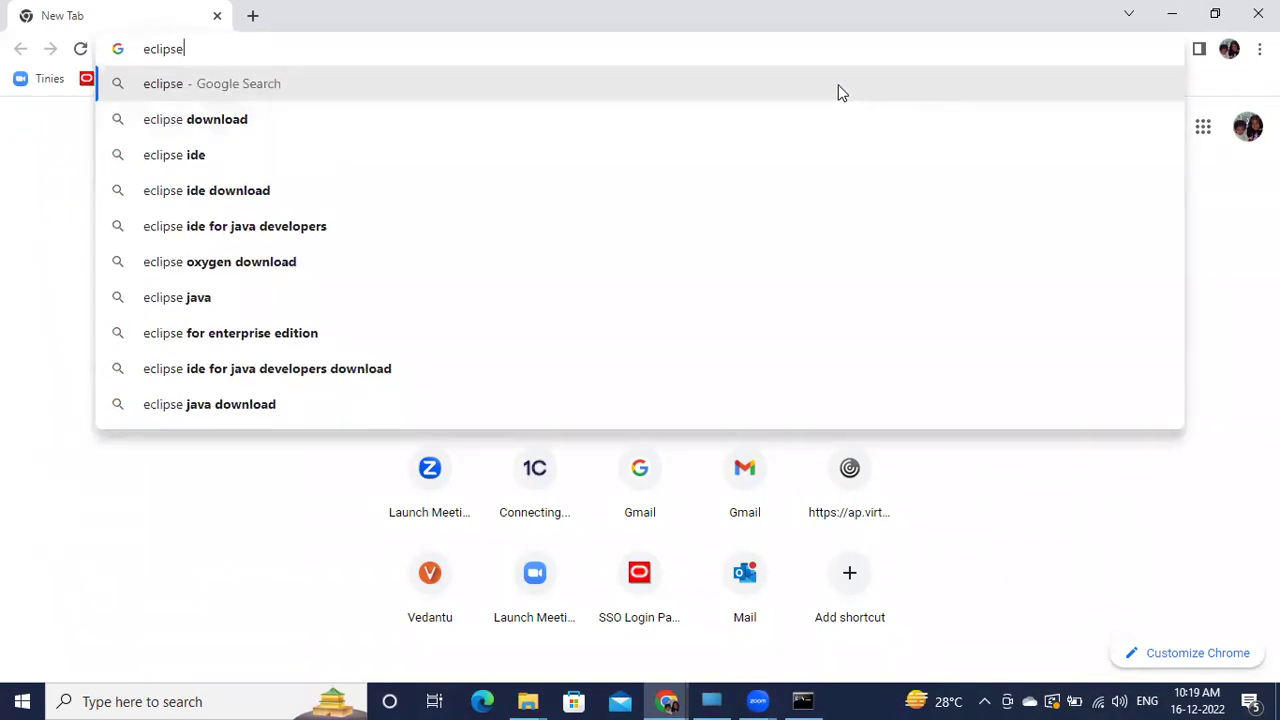
{"action": "left_click", "coordinate": [290, 125]}
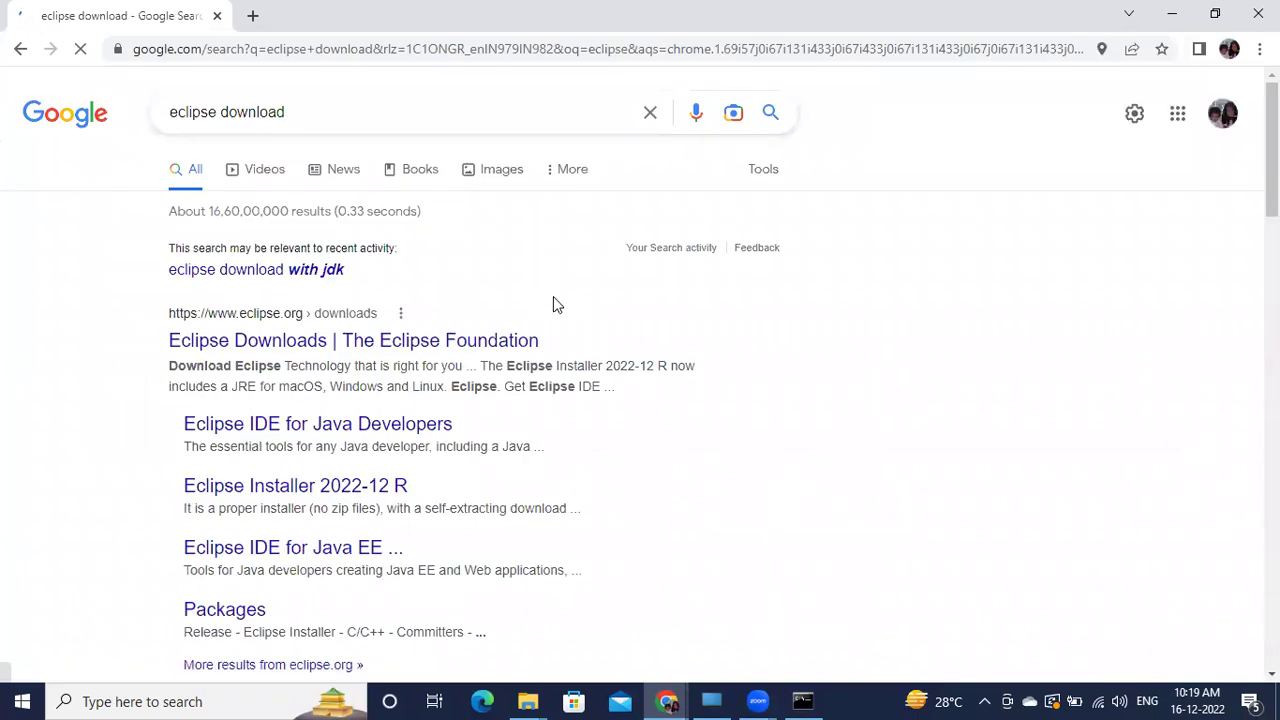
{"action": "left_click", "coordinate": [355, 345]}
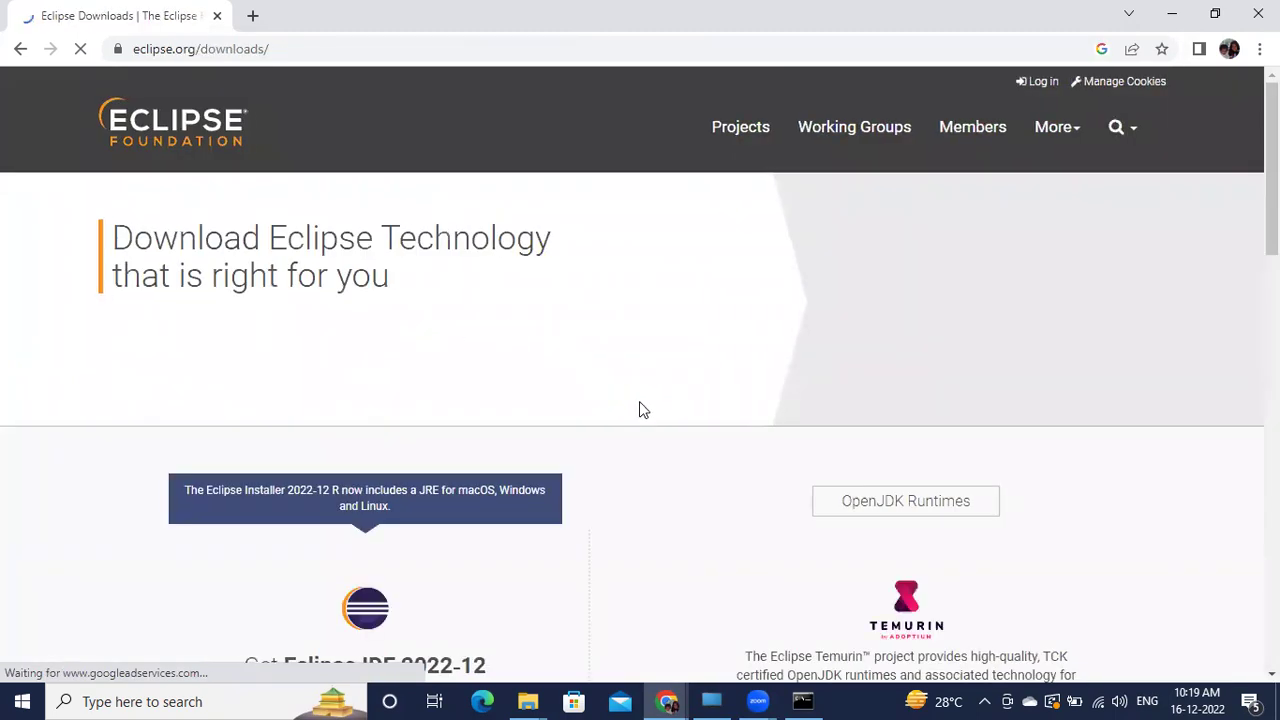
Step: Open the x86_64 download page for Eclipse IDE 2022-12
{"action": "scroll", "coordinate": [640, 404], "scroll_direction": "down", "scroll_amount": 2}
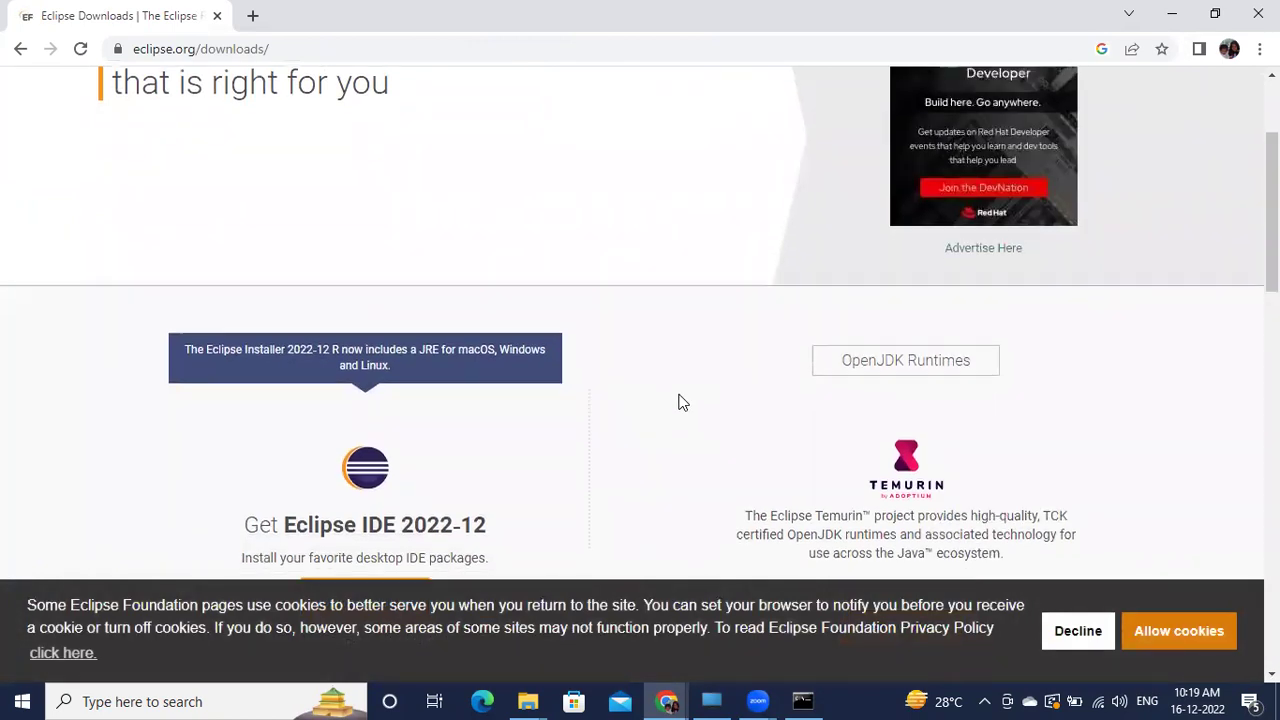
{"action": "scroll", "coordinate": [678, 402], "scroll_direction": "down", "scroll_amount": 2}
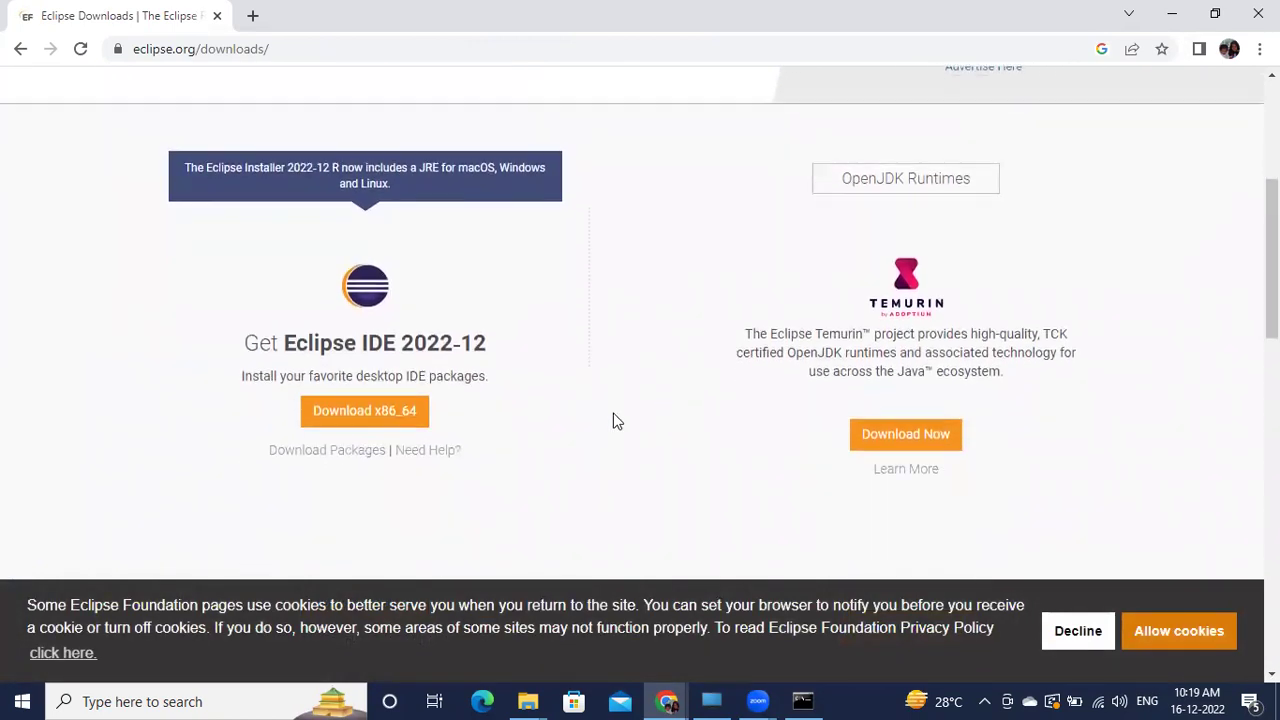
{"action": "left_click", "coordinate": [357, 418]}
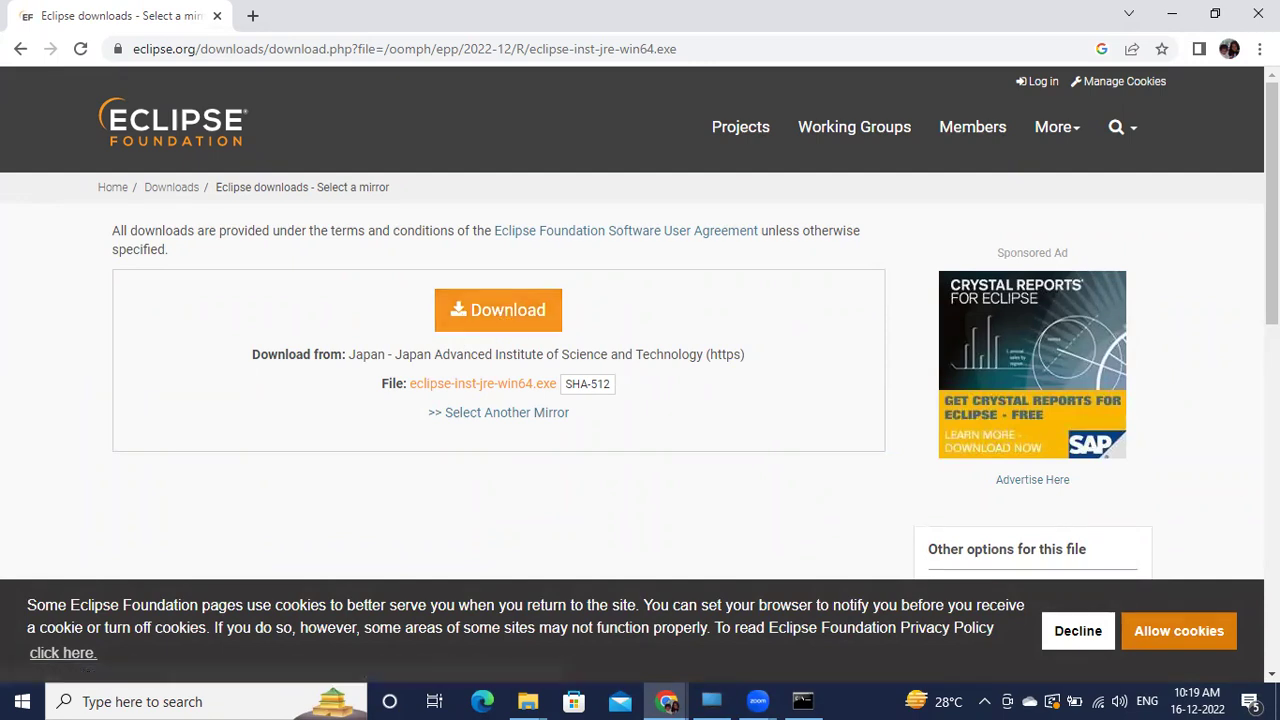
Step: Allow cookies on the Eclipse download page, download eclipse-inst-jre-win64.exe and run the installer
{"action": "left_click", "coordinate": [1215, 641]}
{"action": "left_click", "coordinate": [482, 311]}
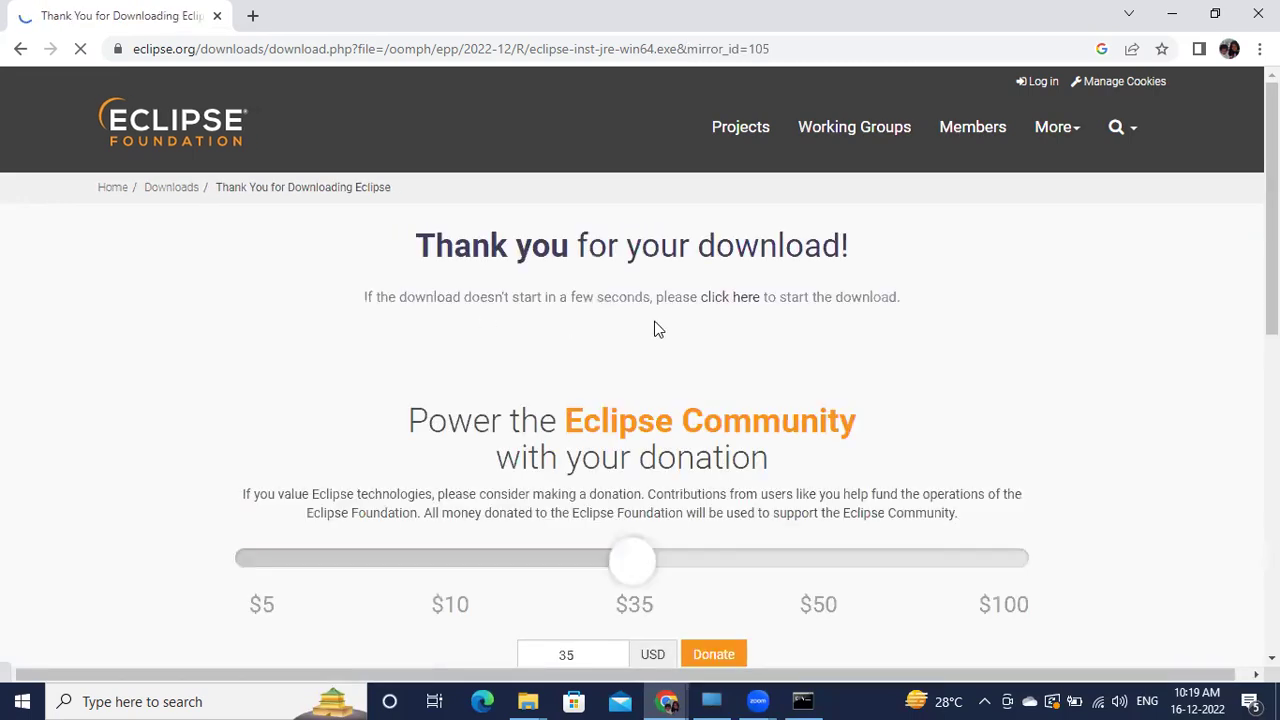
{"action": "scroll", "coordinate": [1031, 403], "scroll_direction": "down", "scroll_amount": 1}
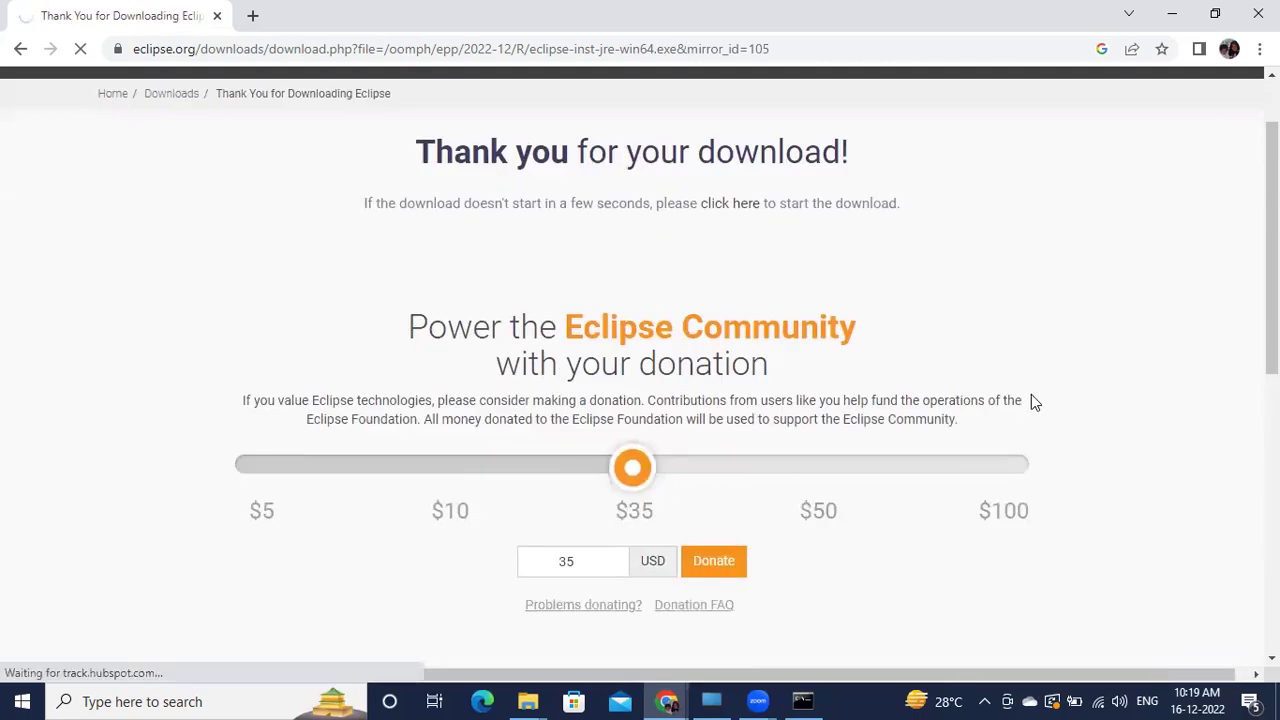
{"action": "scroll", "coordinate": [1035, 401], "scroll_direction": "down", "scroll_amount": 3}
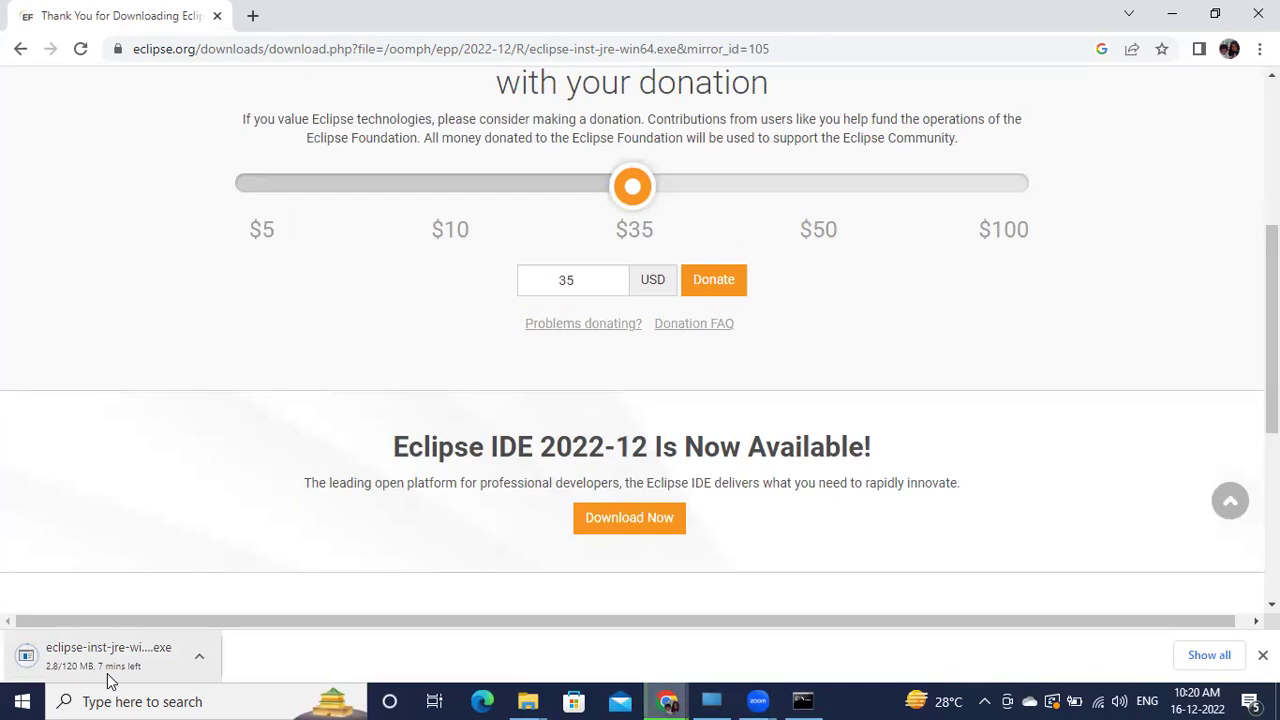
{"action": "left_click", "coordinate": [97, 651]}
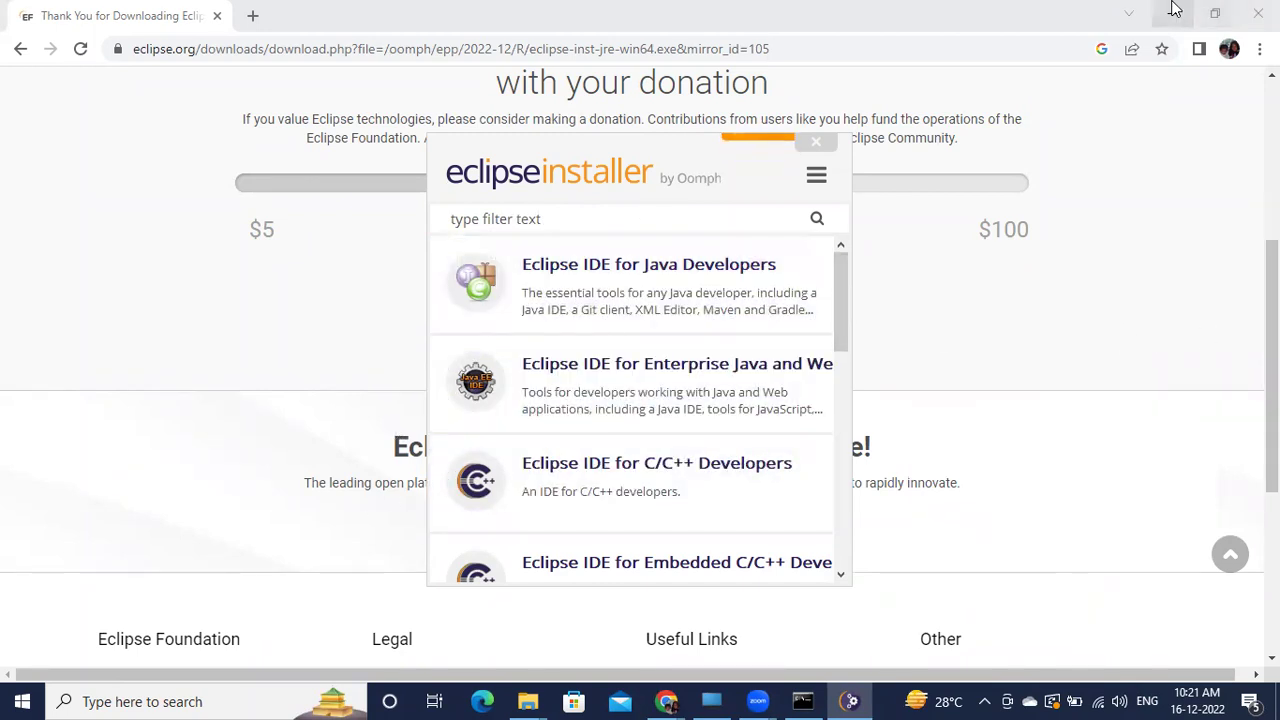
Step: Install Eclipse IDE for Java Developers with the default settings and accept the Eclipse Foundation Software User Agreement
{"action": "left_click", "coordinate": [667, 280]}
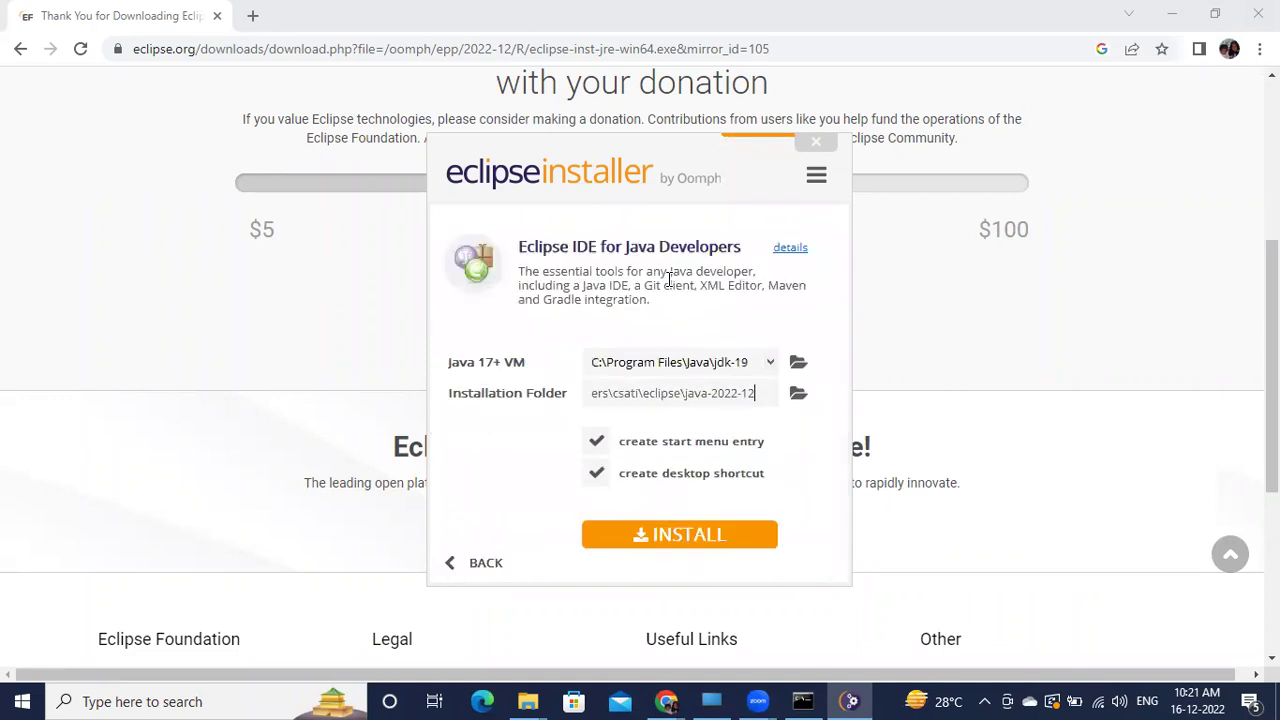
{"action": "left_click", "coordinate": [633, 535]}
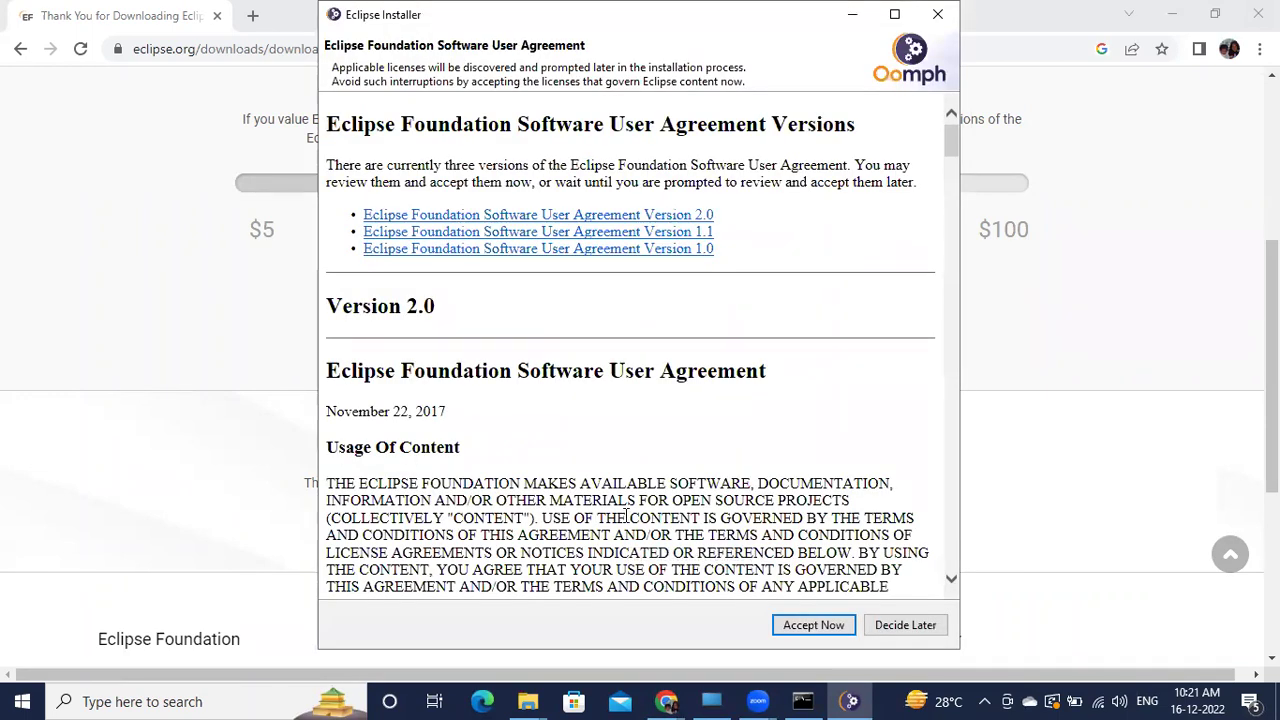
{"action": "left_click", "coordinate": [845, 627]}
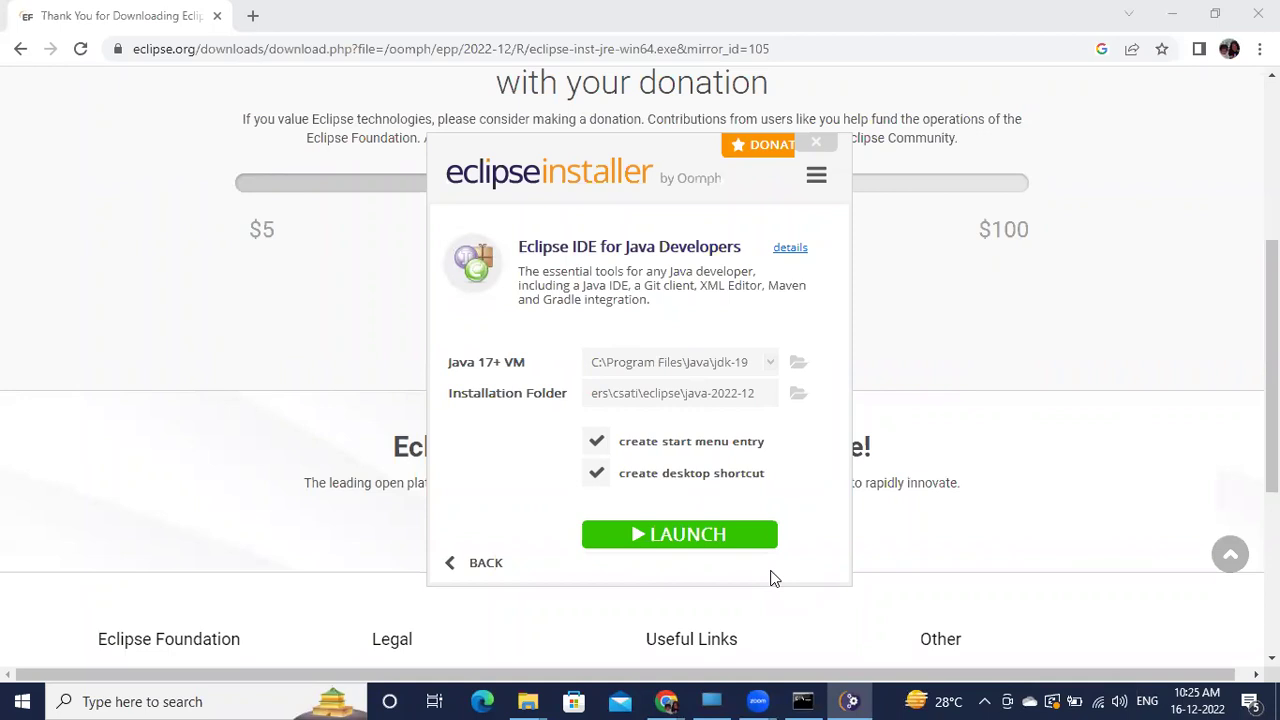
Step: Launch the installed Eclipse IDE with the default eclipse-workspace directory
{"action": "left_click", "coordinate": [750, 544]}
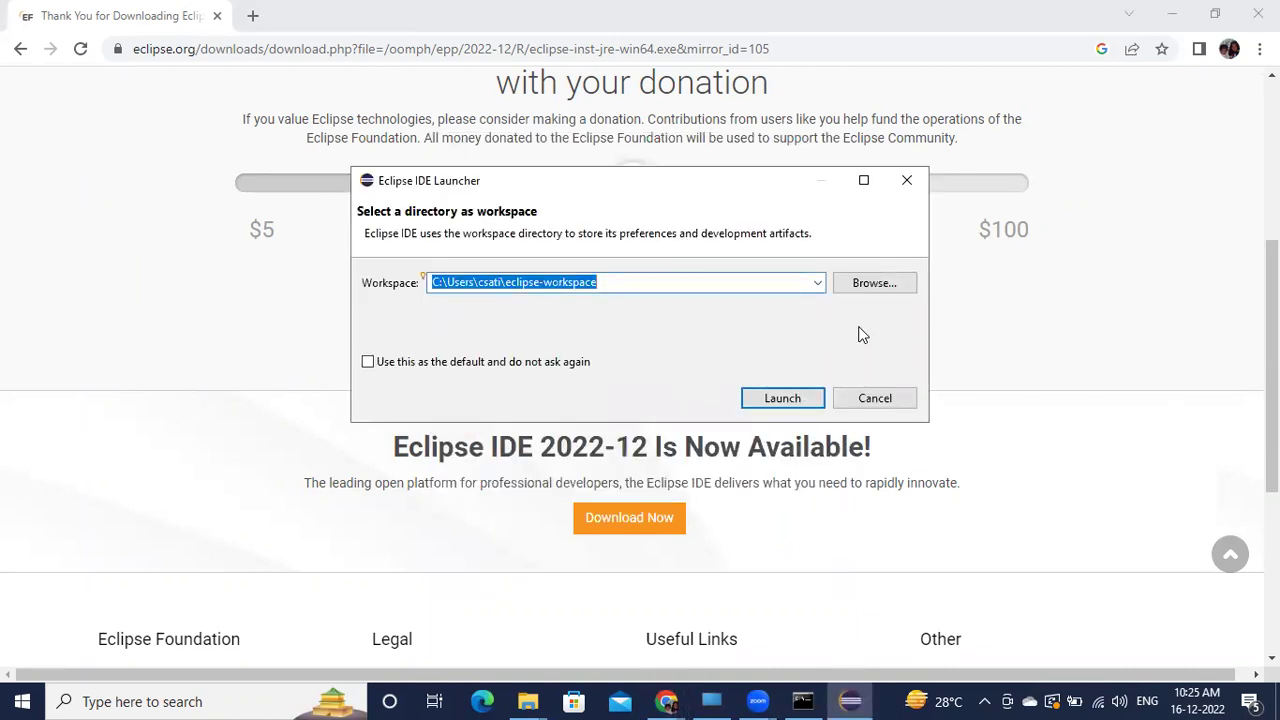
{"action": "left_click", "coordinate": [780, 400]}
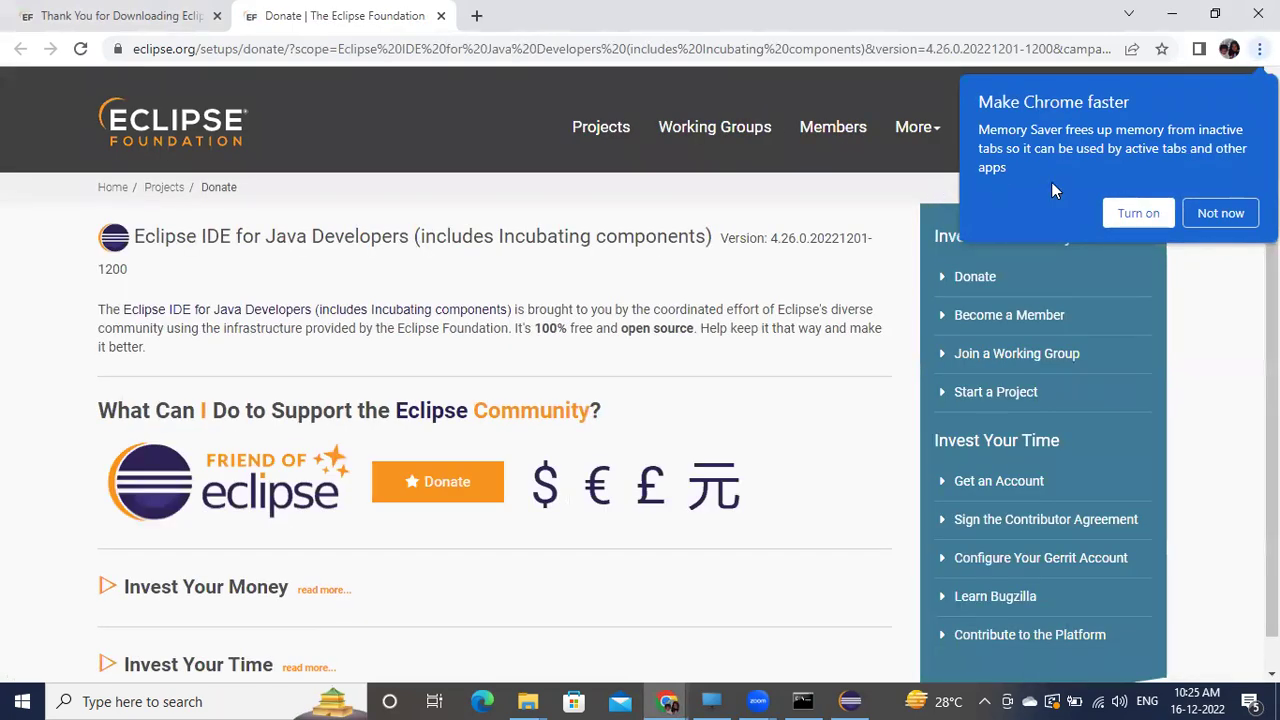
Step: Close the Chrome window with the Eclipse donation page, and show the maximized Eclipse workbench without the Welcome page
{"action": "left_click", "coordinate": [1258, 14]}
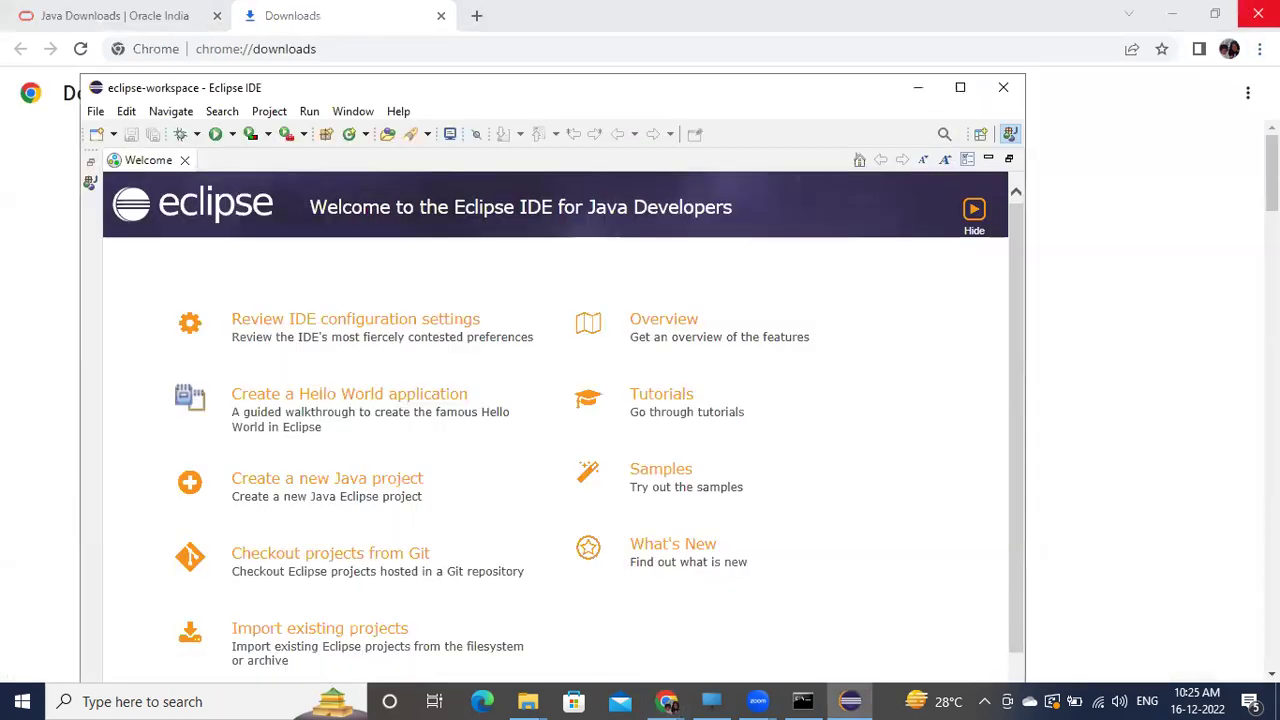
{"action": "left_click", "coordinate": [961, 91]}
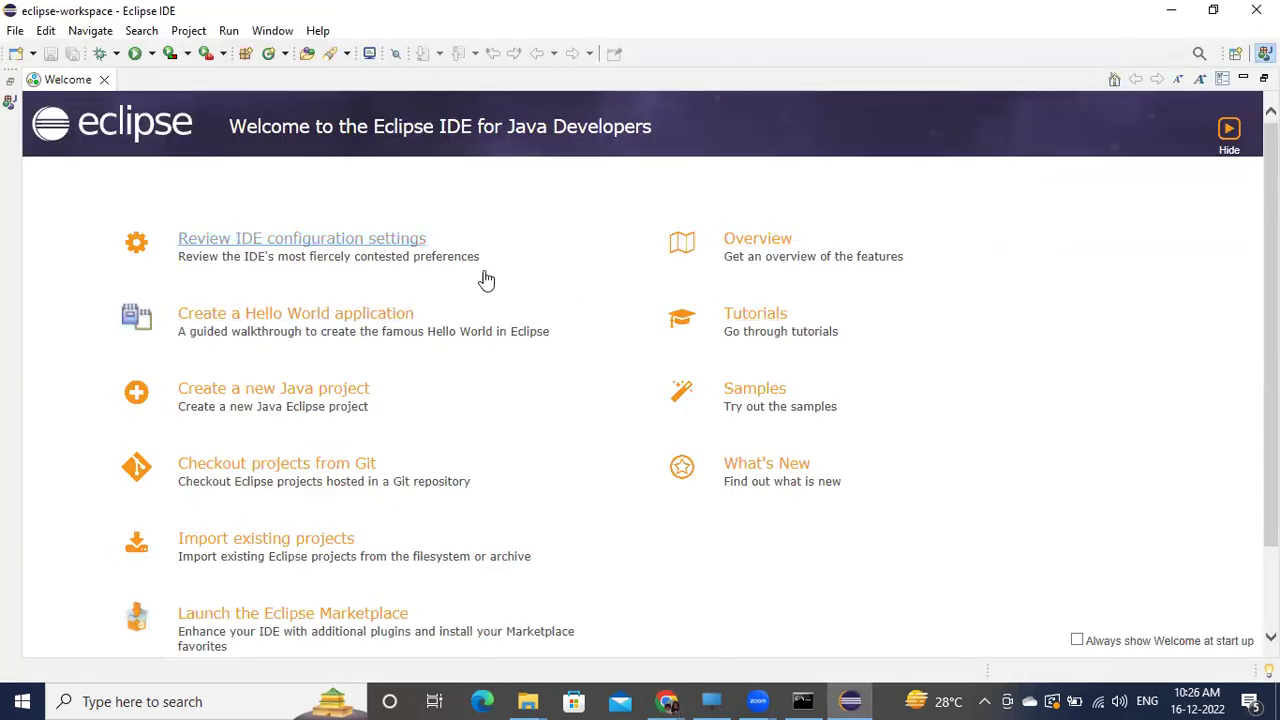
{"action": "left_click", "coordinate": [103, 79]}
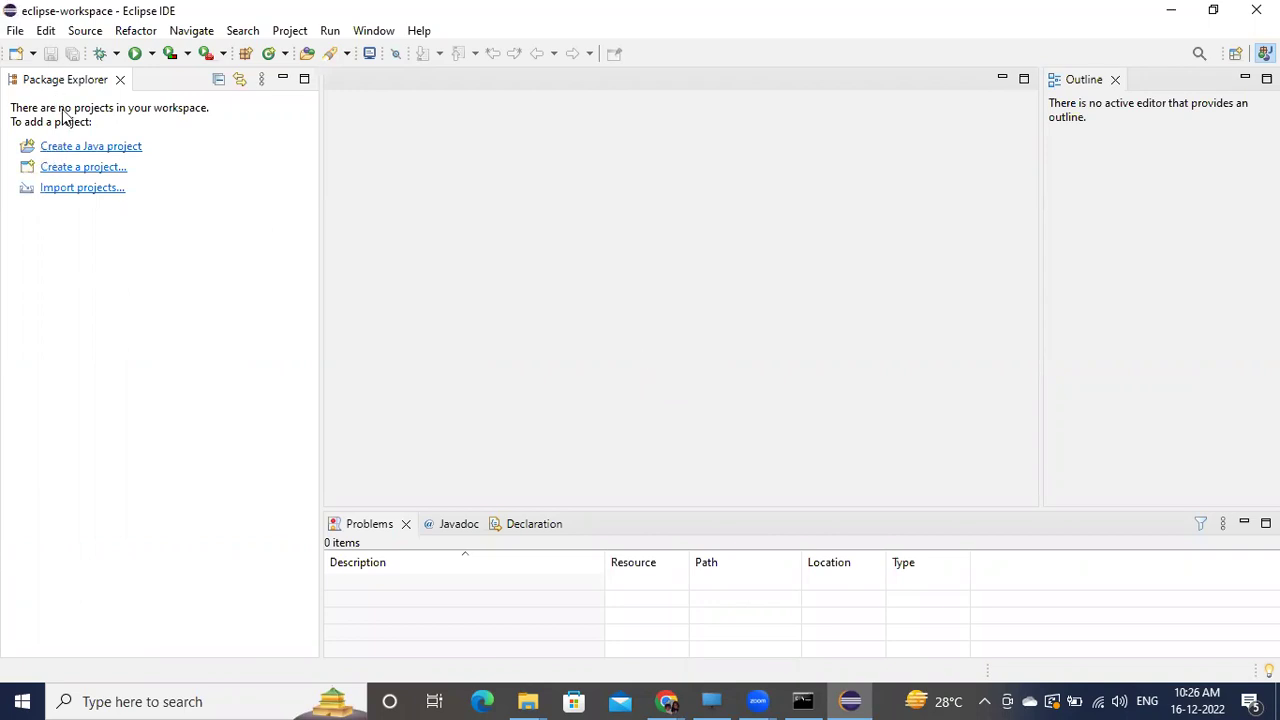
Step: Start creating a new Java project in the workspace
{"action": "left_click", "coordinate": [15, 32]}
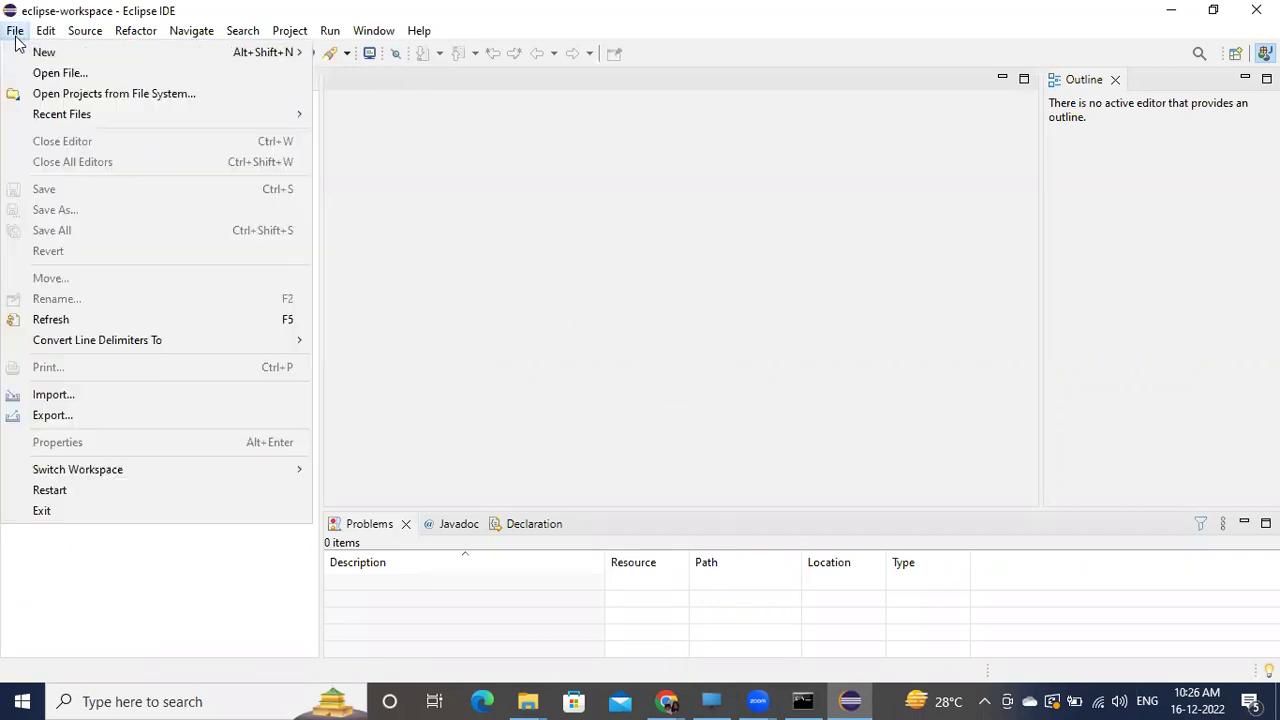
{"action": "mouse_move", "coordinate": [146, 58]}
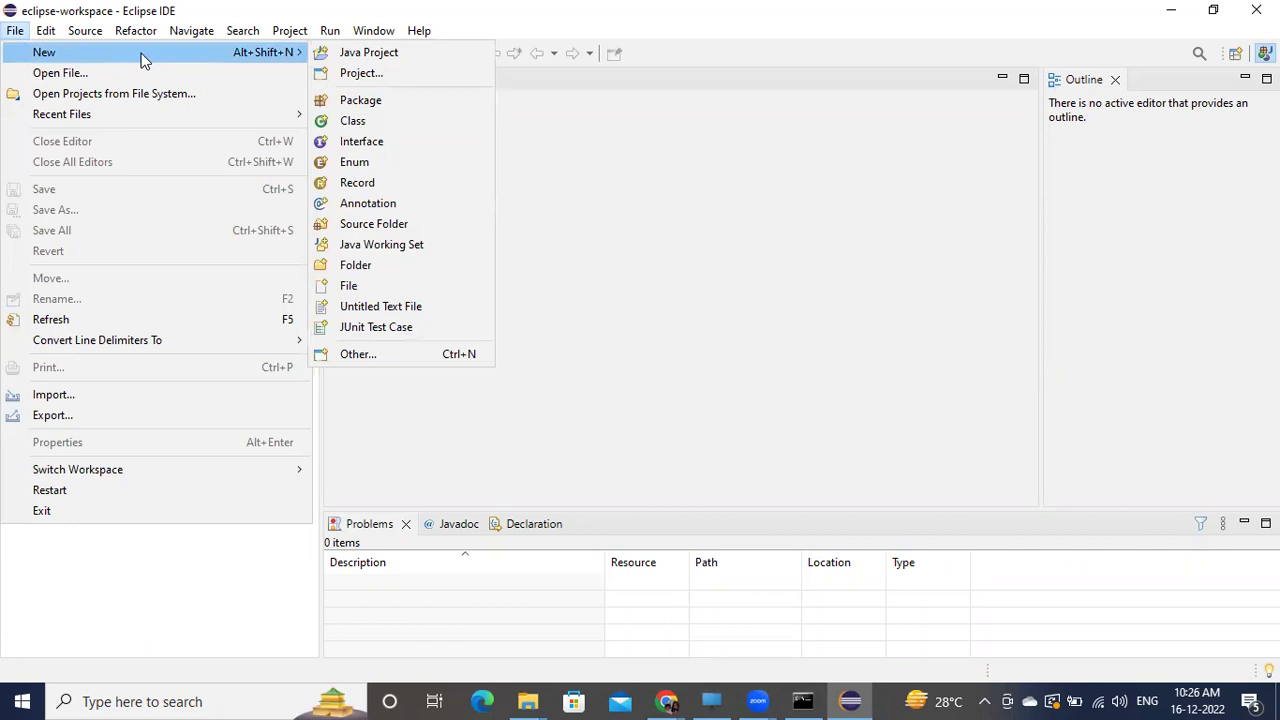
{"action": "left_click", "coordinate": [352, 56]}
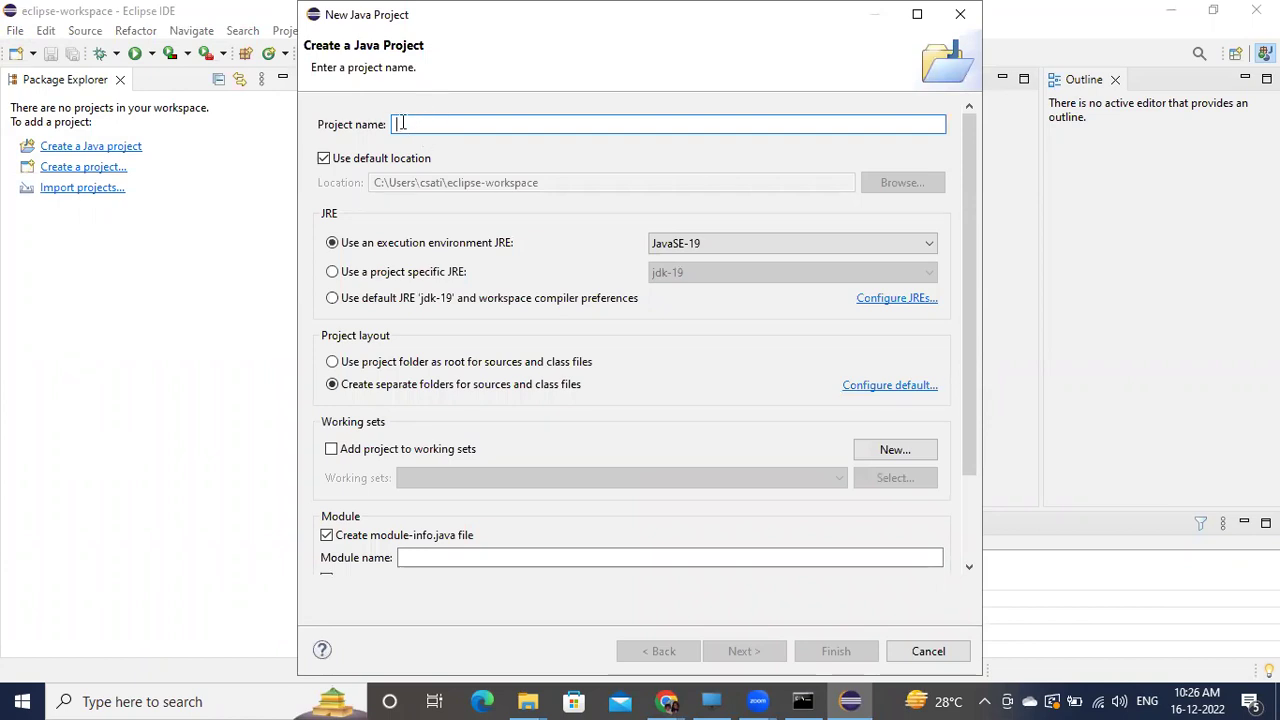
{"action": "type", "text": "ba"}
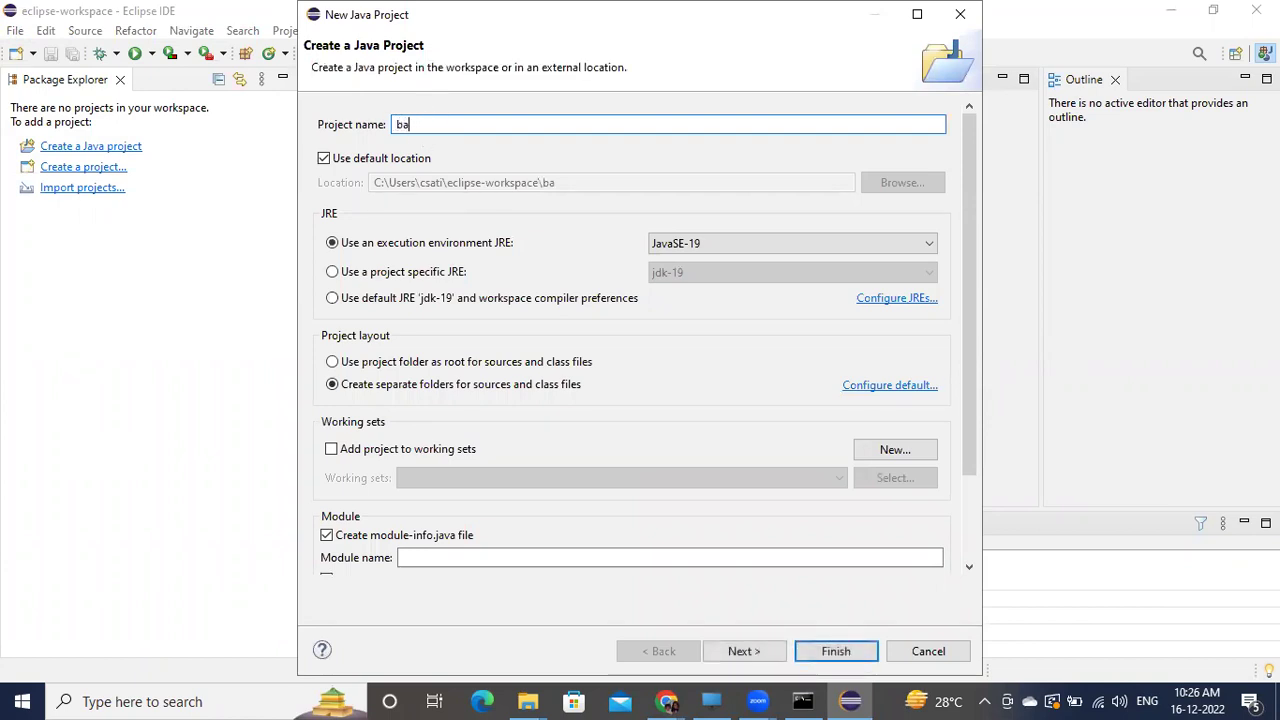
{"action": "type", "text": "tch1"}
{"action": "key", "text": "BackSpace"}
{"action": "key", "text": "BackSpace"}
{"action": "key", "text": "BackSpace"}
{"action": "key", "text": "BackSpace"}
{"action": "key", "text": "BackSpace"}
{"action": "key", "text": "BackSpace"}
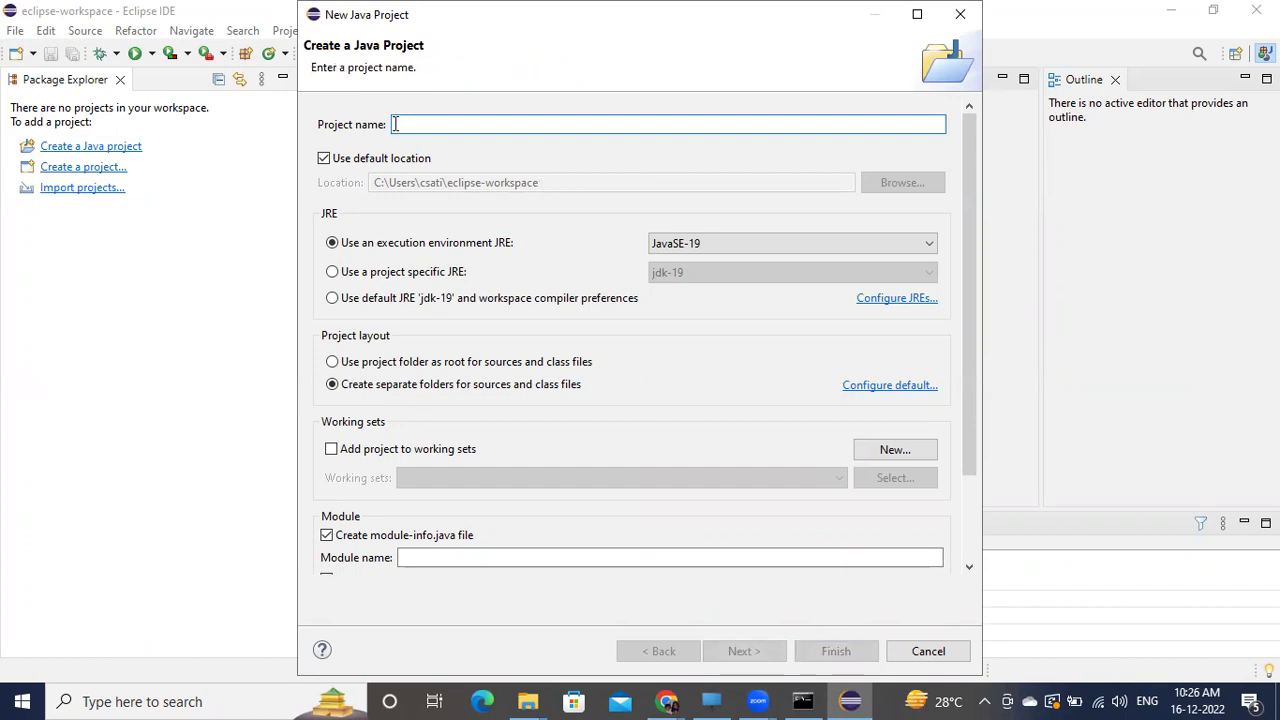
Step: Enter Batch_15_10AM as the name of the new Java project
{"action": "type", "text": "Ba"}
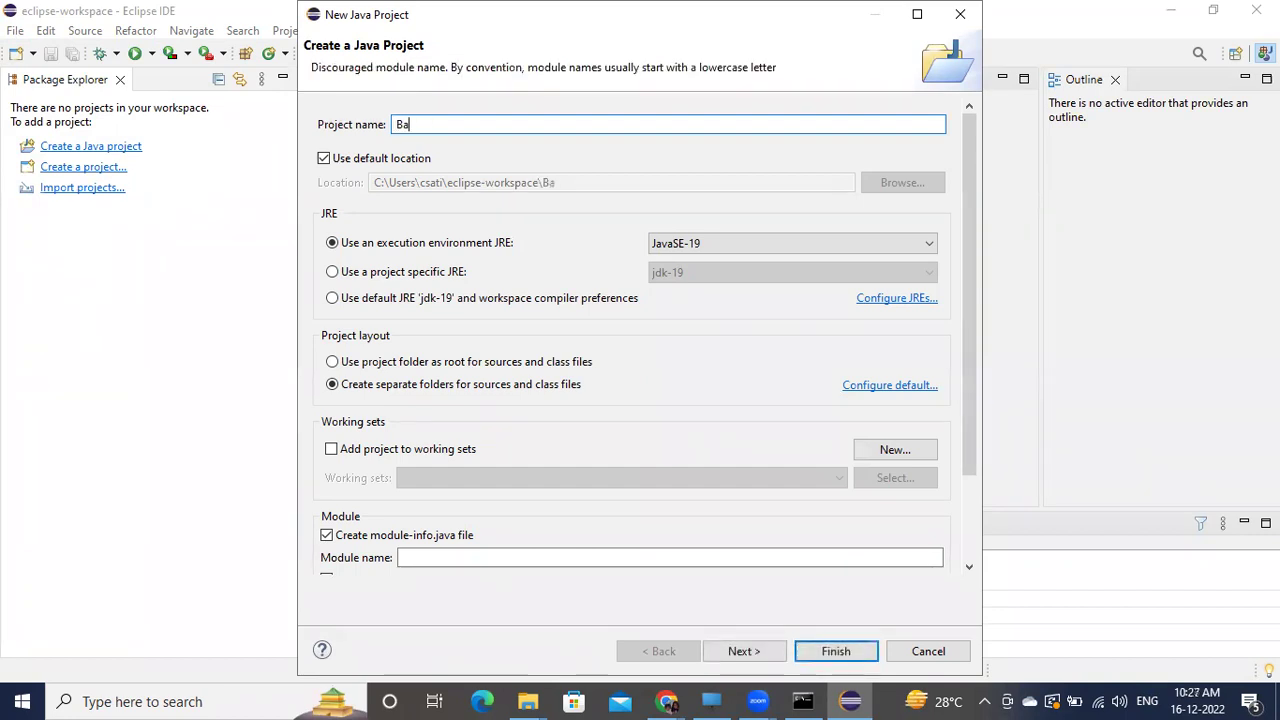
{"action": "type", "text": "tch_1"}
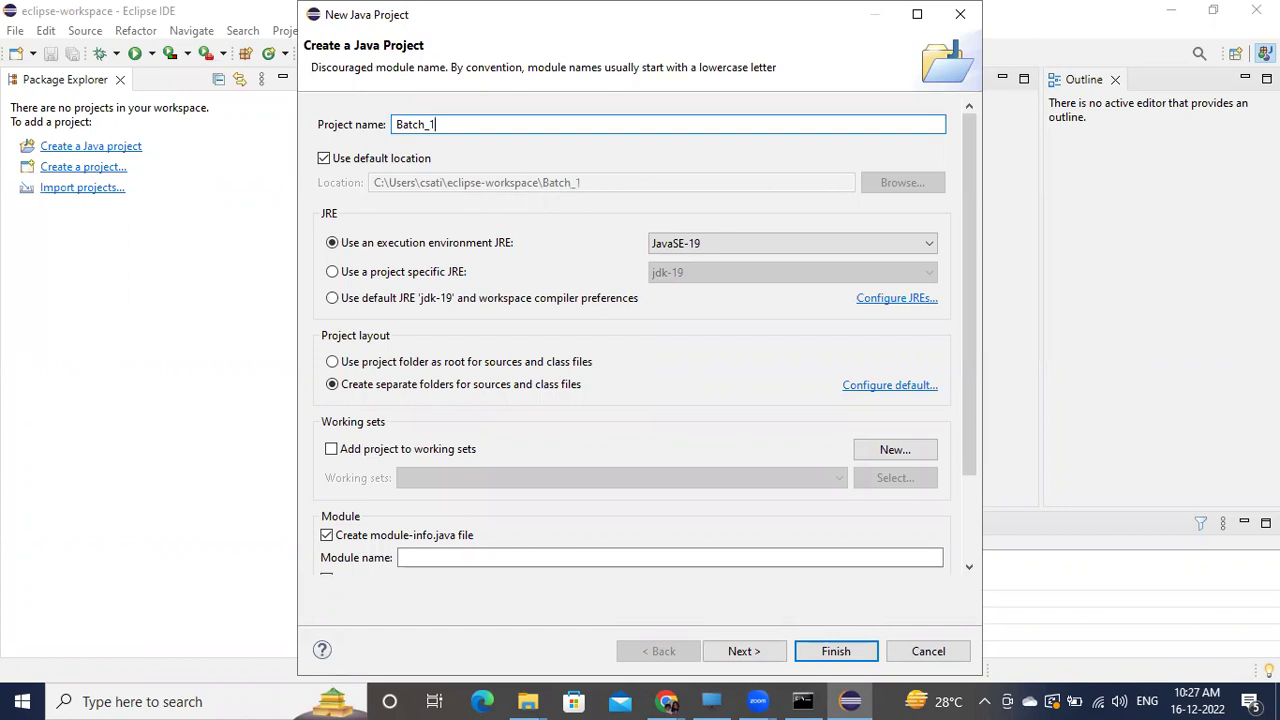
{"action": "type", "text": "5_10Q"}
{"action": "key", "text": "BackSpace"}
{"action": "type", "text": "AM"}
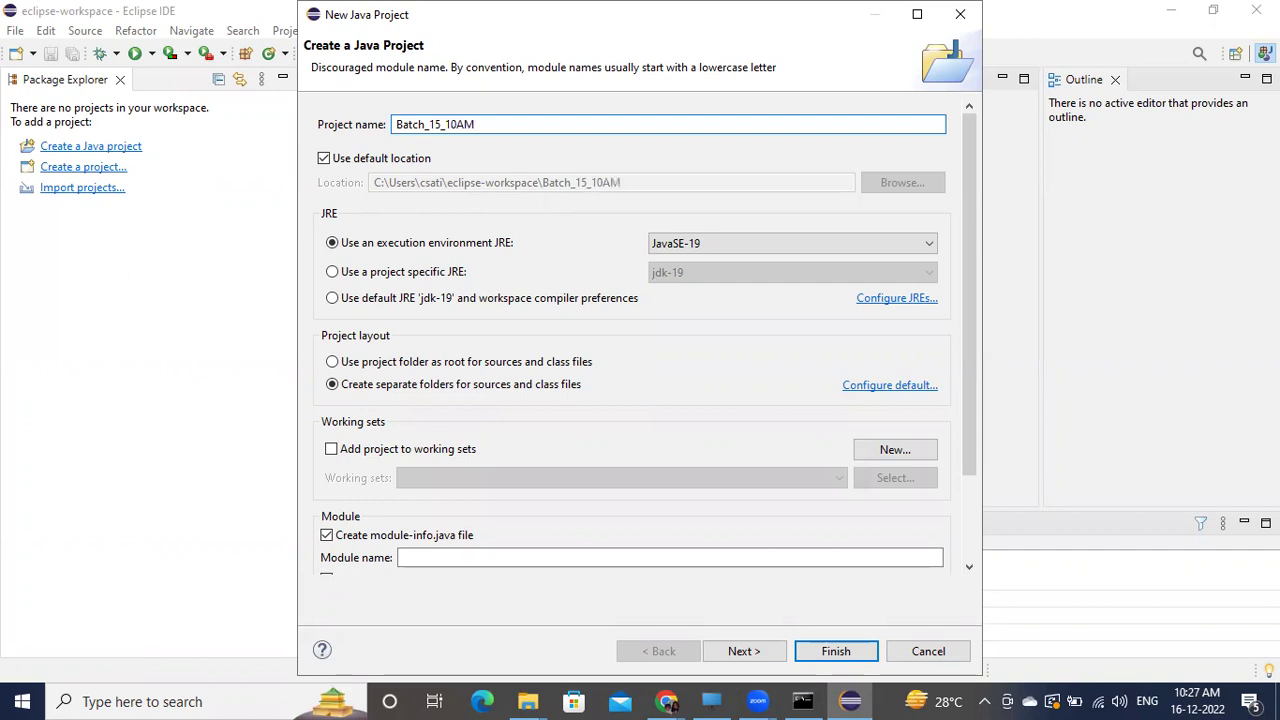
{"action": "type", "text": "(BA"}
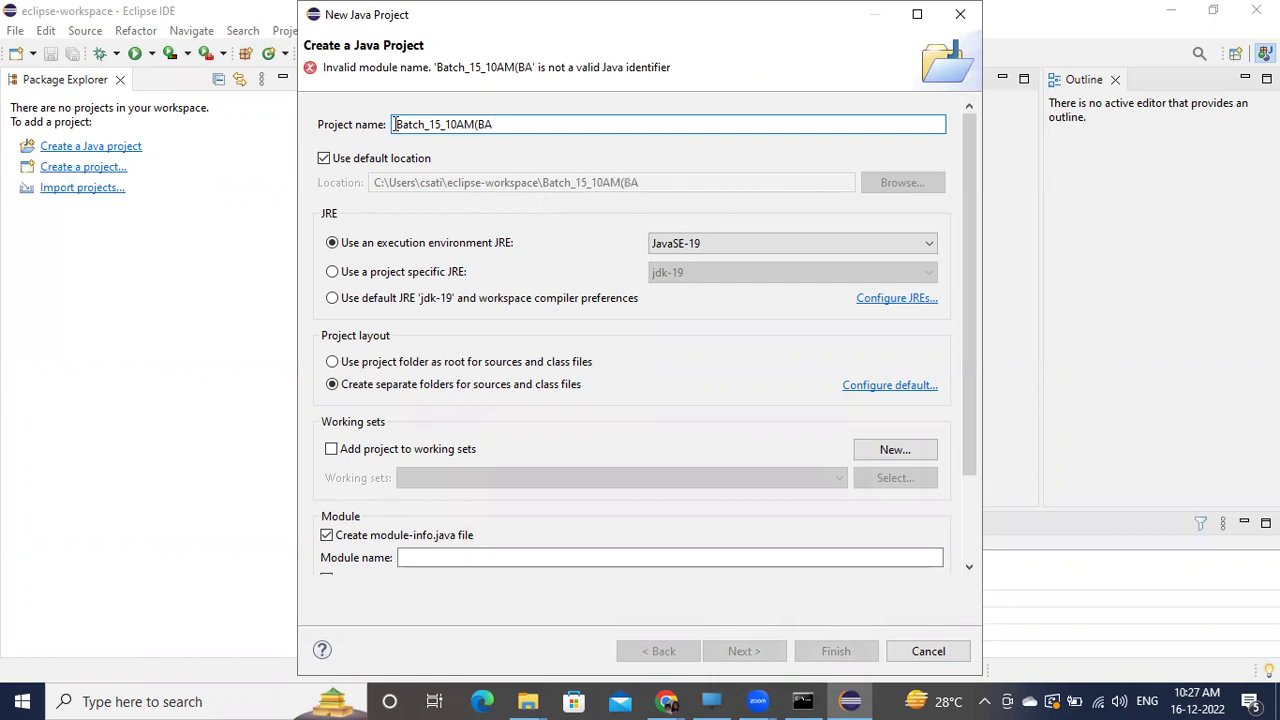
{"action": "key", "text": "BackSpace"}
{"action": "key", "text": "BackSpace"}
{"action": "key", "text": "BackSpace"}
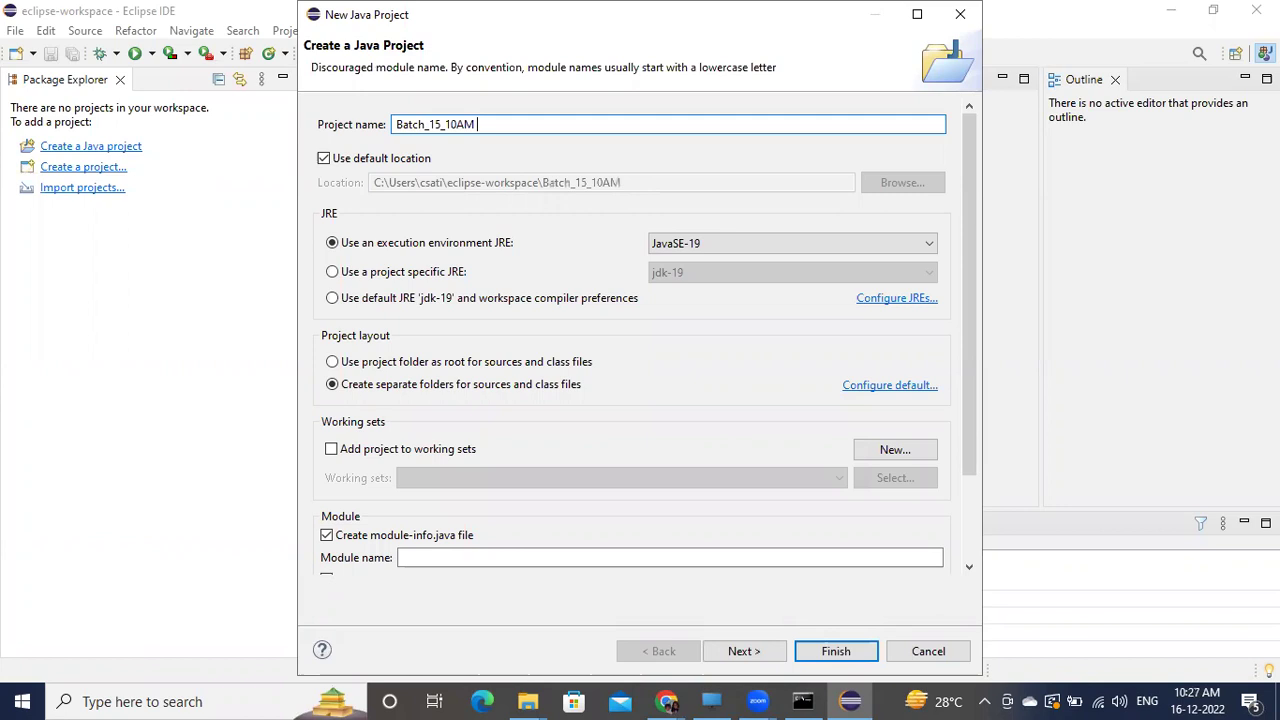
{"action": "type", "text": "_"}
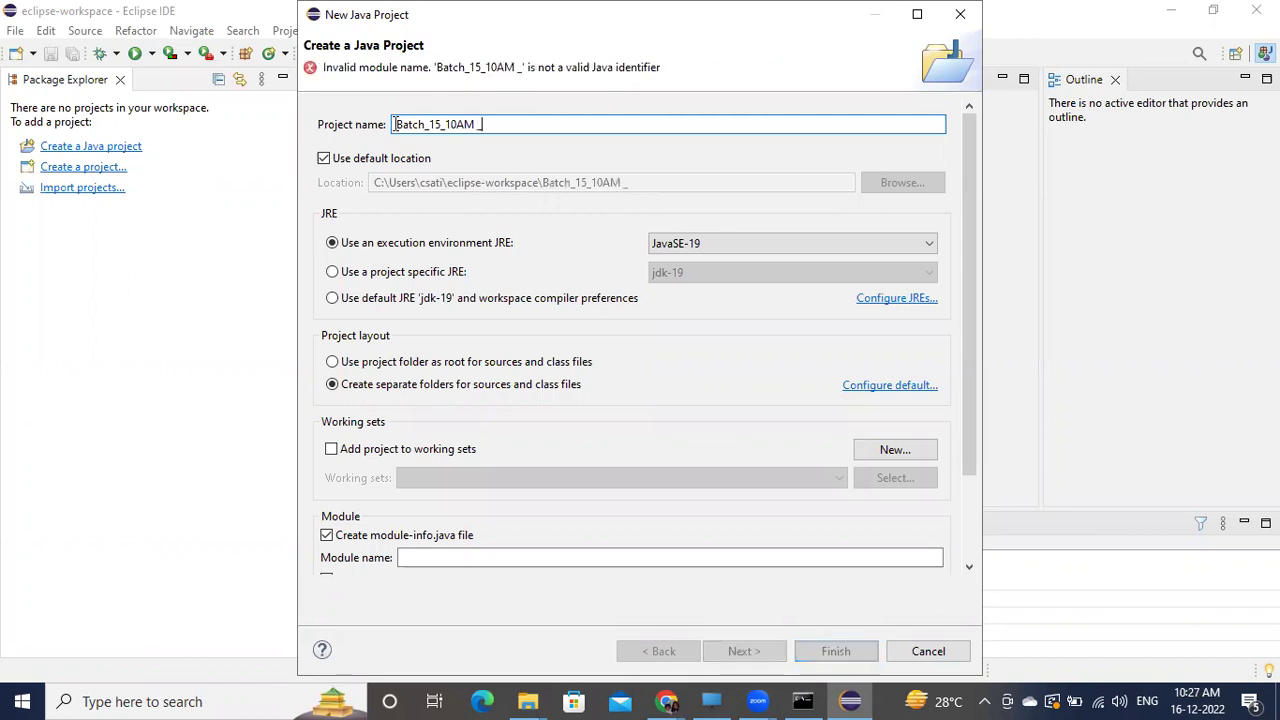
{"action": "type", "text": "BSA"}
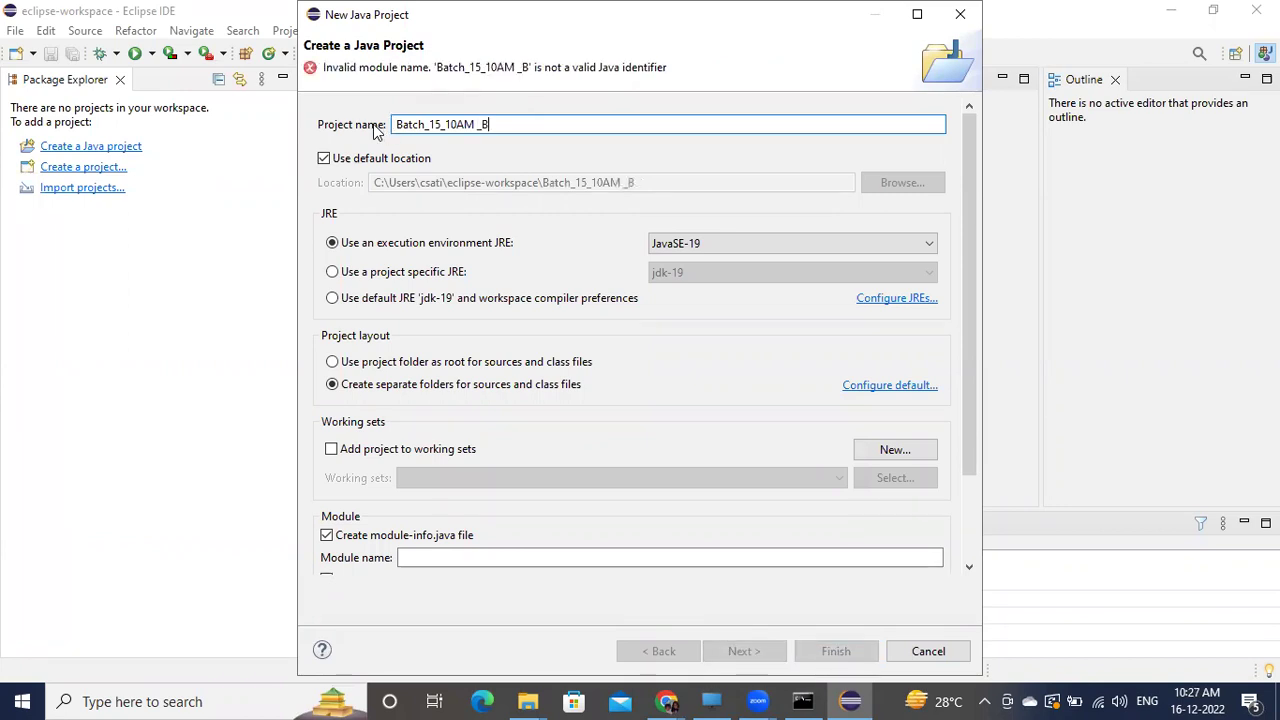
{"action": "key", "text": "BackSpace"}
{"action": "key", "text": "BackSpace"}
{"action": "key", "text": "BackSpace"}
{"action": "key", "text": "BackSpace"}
{"action": "key", "text": "BackSpace"}
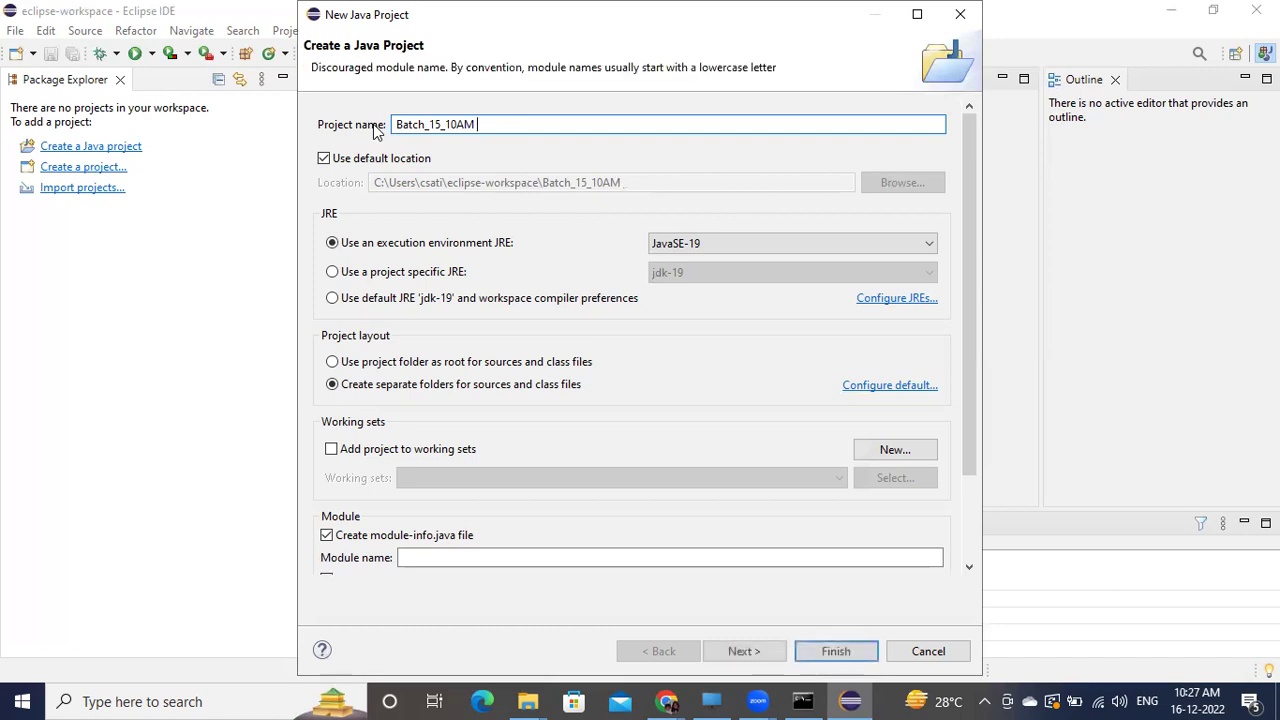
Step: Extend the project name to Batch_15_10AM_BASIC JAVA and turn off creation of the module-info.java file
{"action": "type", "text": "_"}
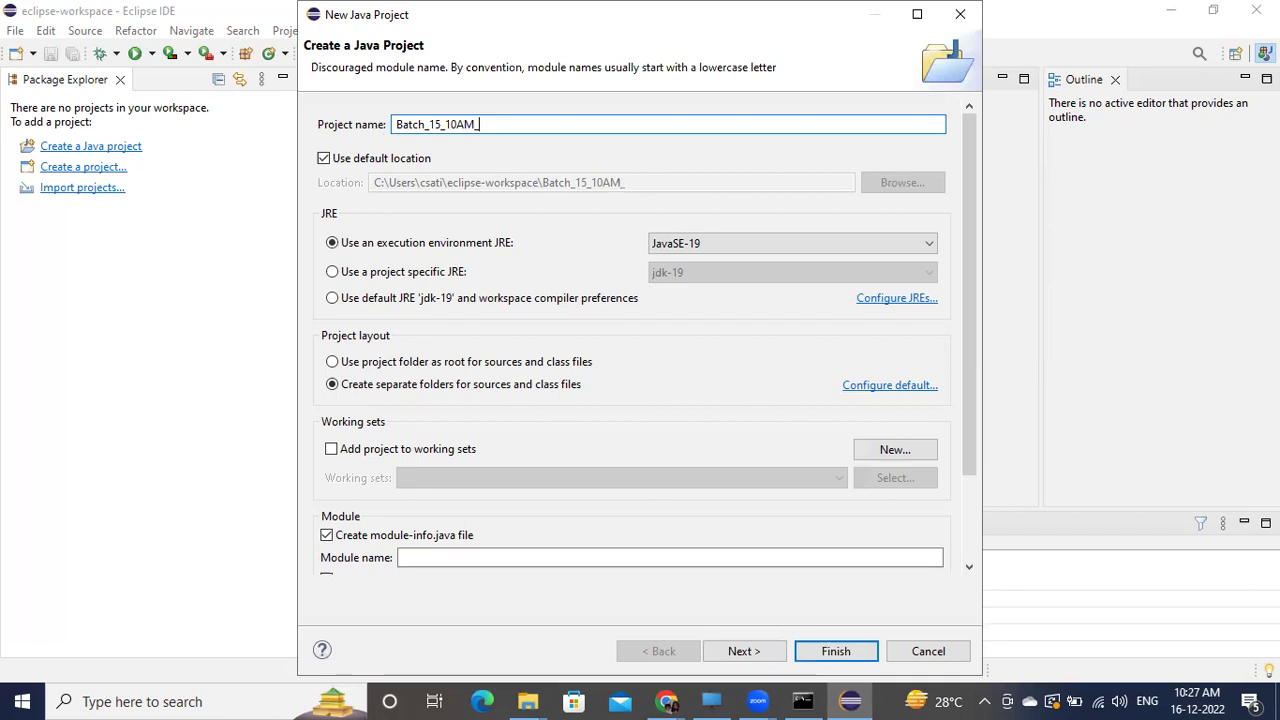
{"action": "type", "text": "BASIC"}
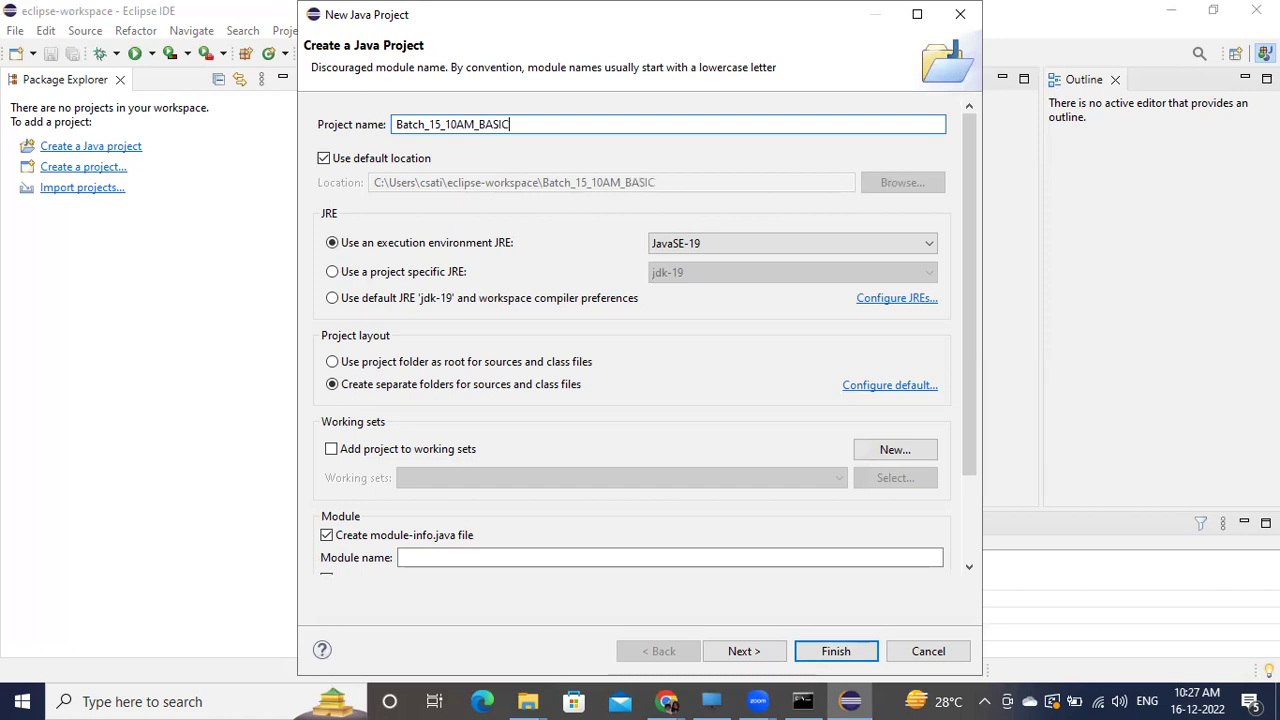
{"action": "type", "text": " J"}
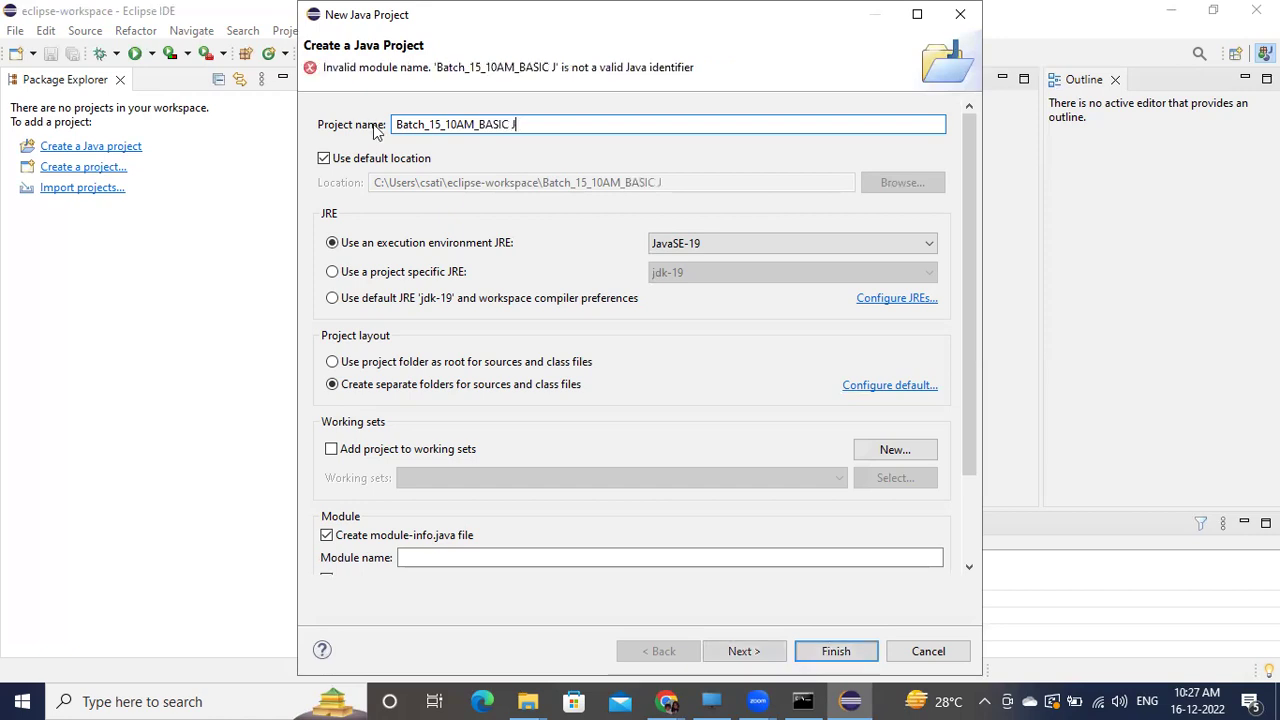
{"action": "type", "text": "AVA"}
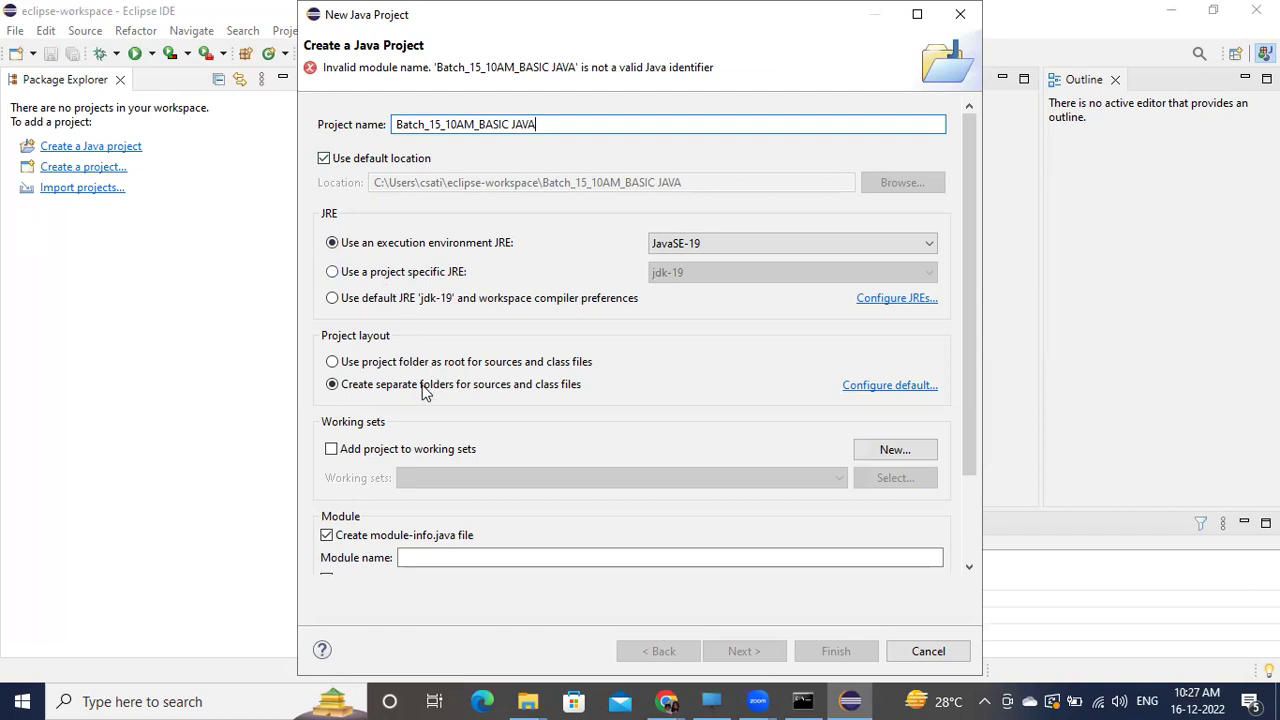
{"action": "left_click", "coordinate": [327, 536]}
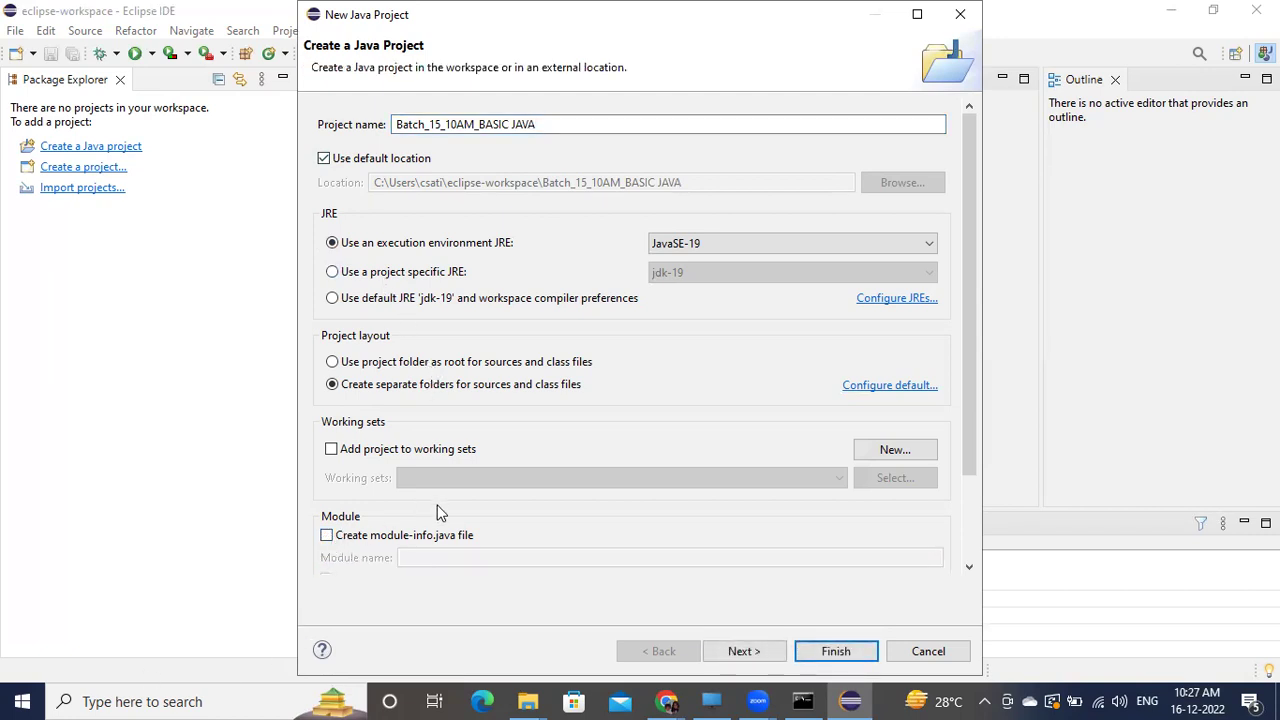
Step: Remove the space before JAVA so the name reads Batch_15_10AM_BASICJAVA, and create the project
{"action": "left_click", "coordinate": [512, 120]}
{"action": "key", "text": "BackSpace"}
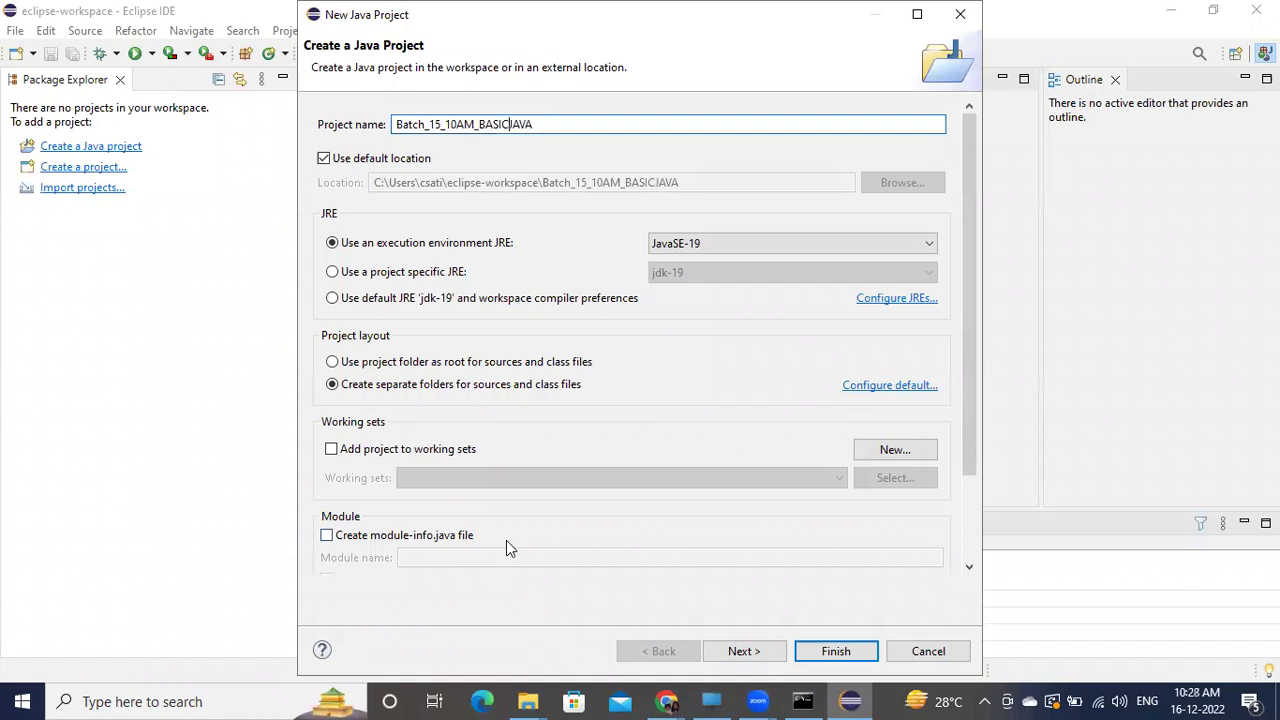
{"action": "left_click", "coordinate": [858, 648]}
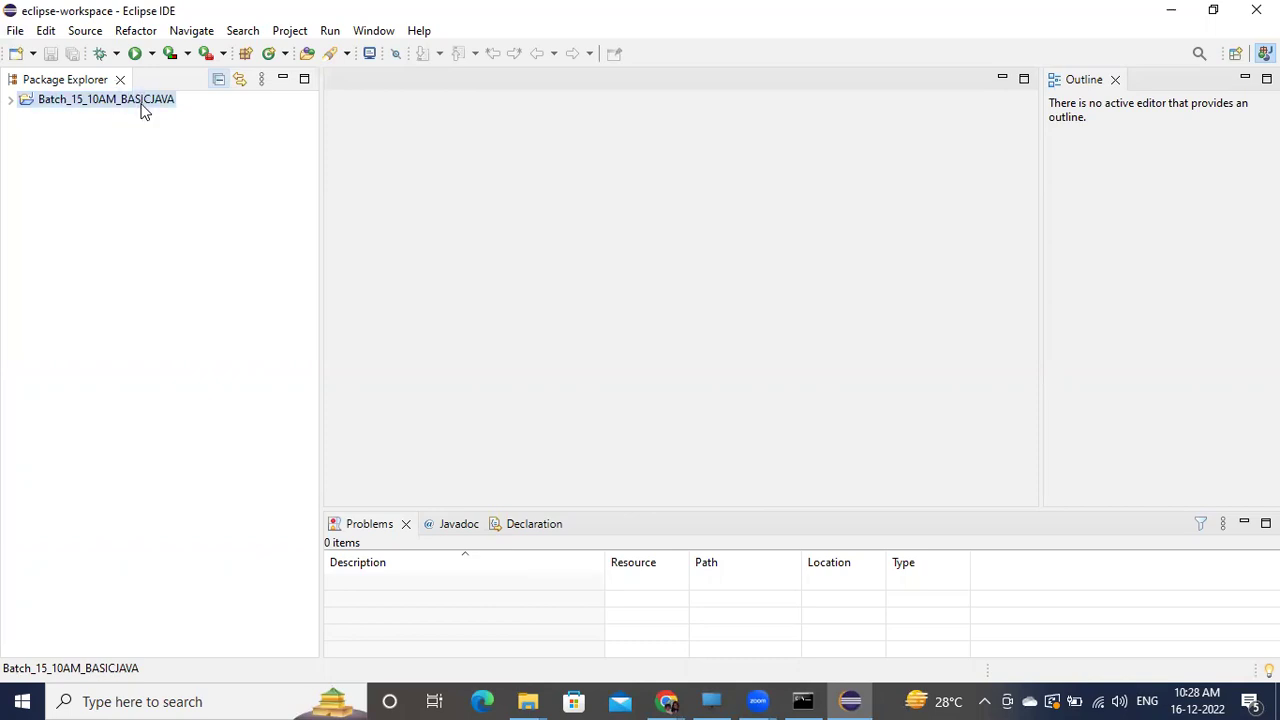
Step: Create a package named DAY1 in the src folder of the Batch_15_10AM_BASICJAVA project
{"action": "left_click", "coordinate": [240, 80]}
{"action": "left_click", "coordinate": [11, 101]}
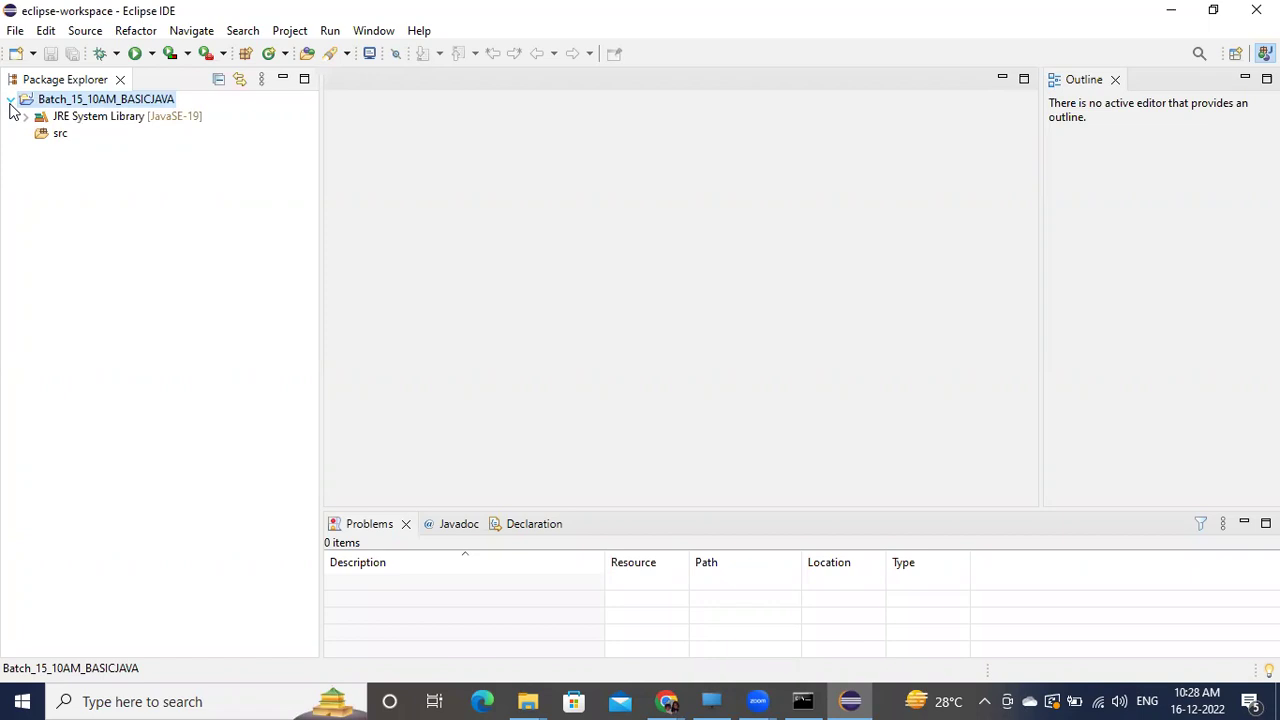
{"action": "left_click", "coordinate": [67, 137]}
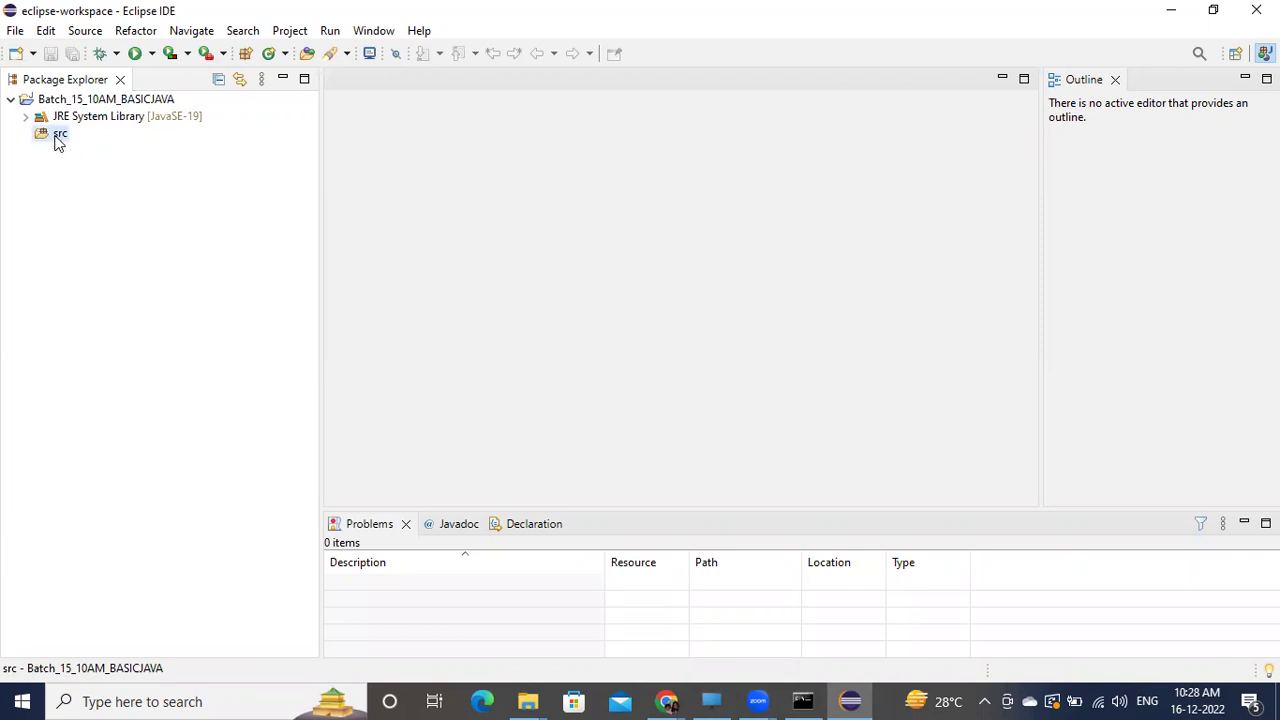
{"action": "right_click", "coordinate": [57, 143]}
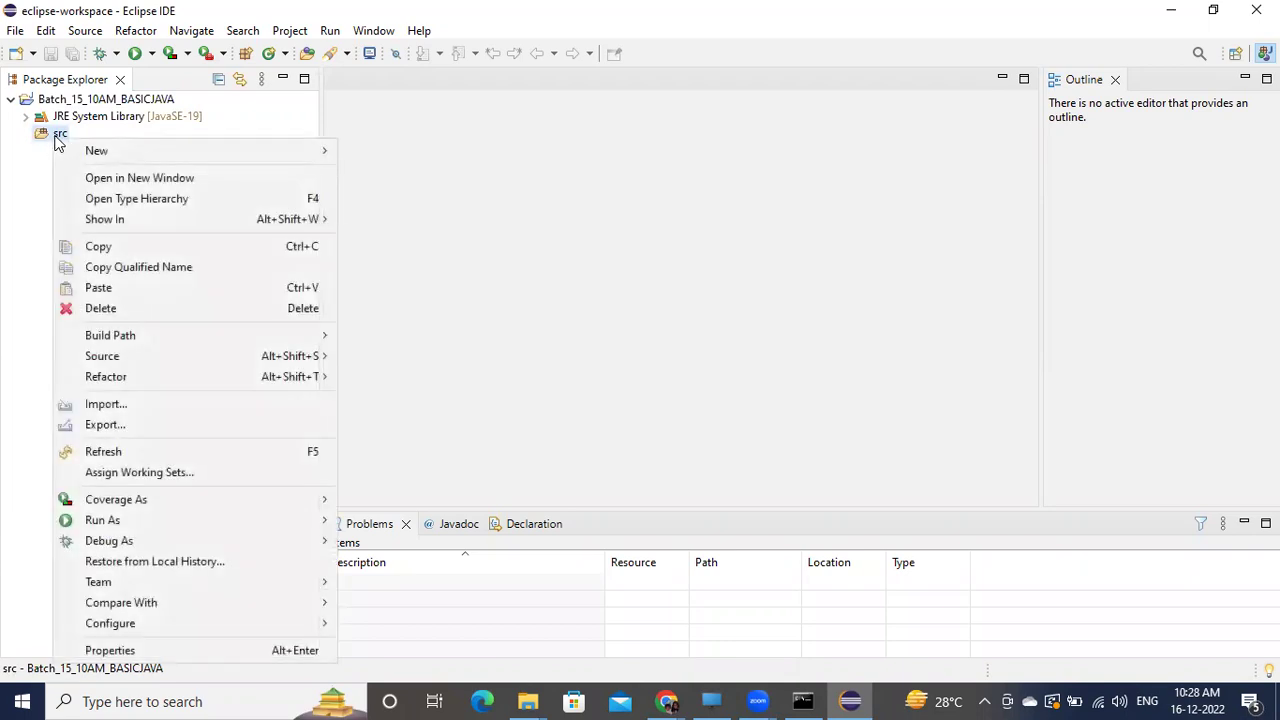
{"action": "mouse_move", "coordinate": [72, 152]}
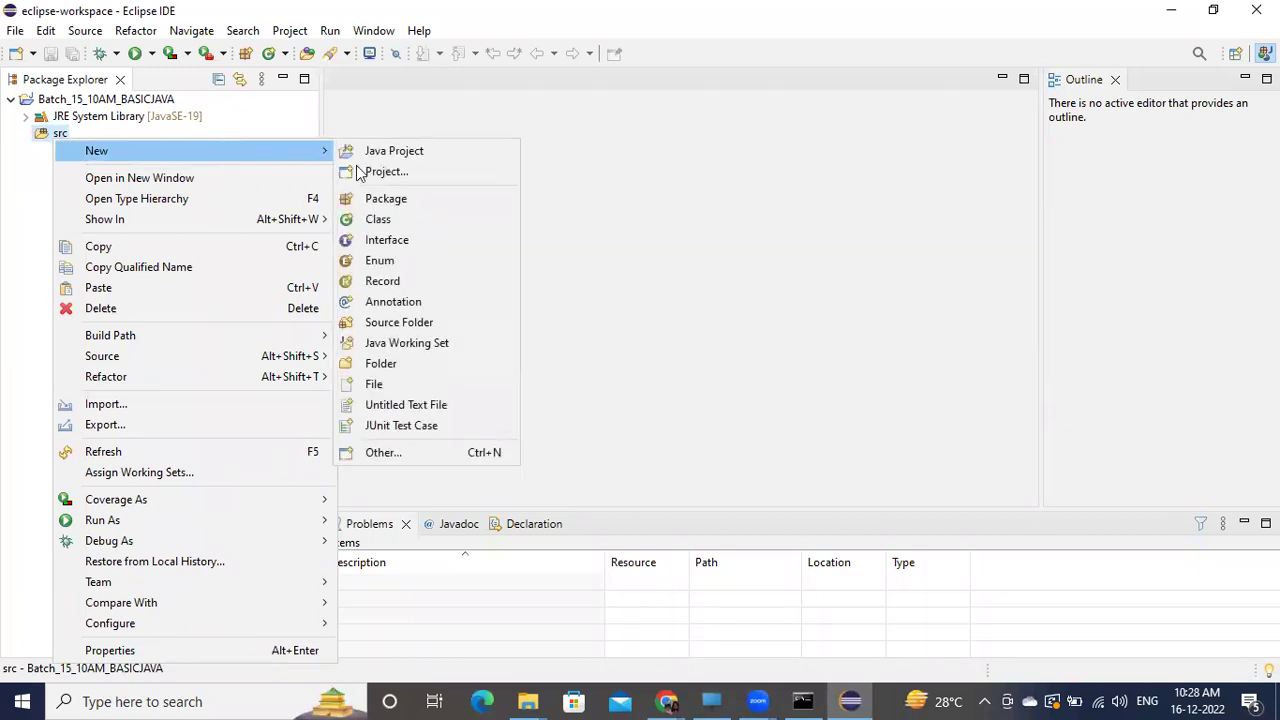
{"action": "left_click", "coordinate": [392, 198]}
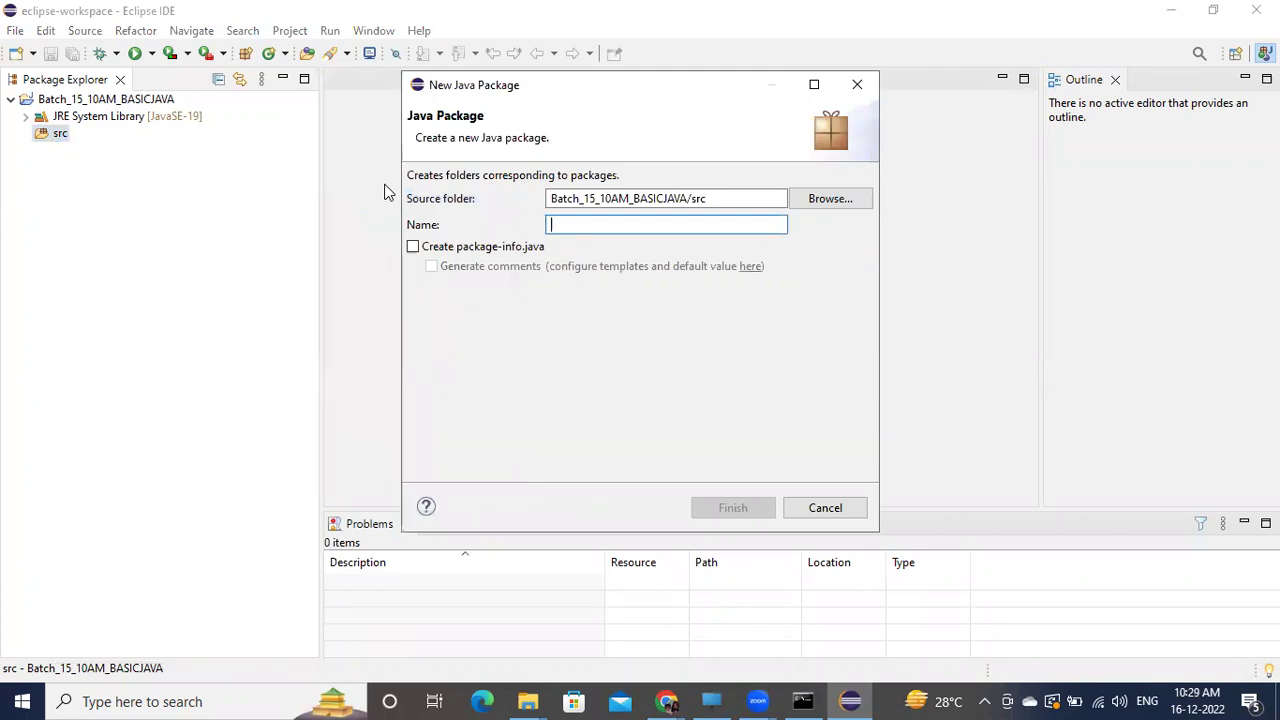
{"action": "type", "text": "DAY1"}
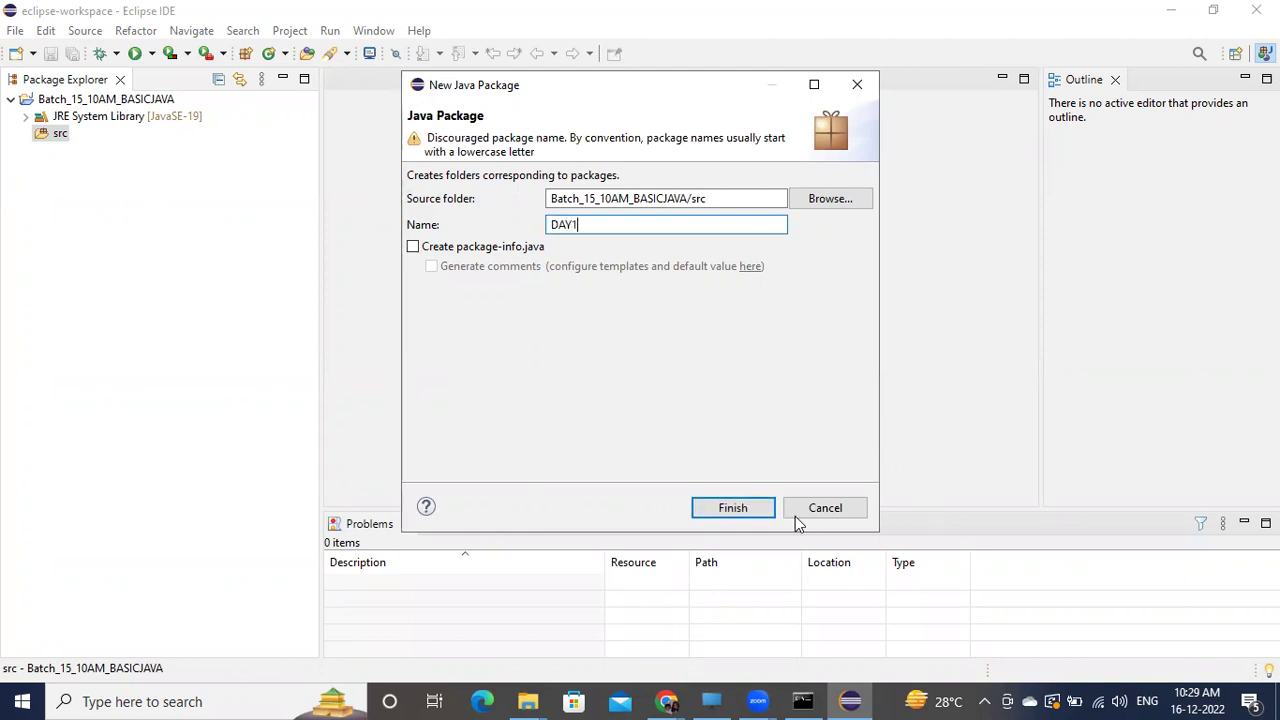
{"action": "left_click", "coordinate": [752, 509]}
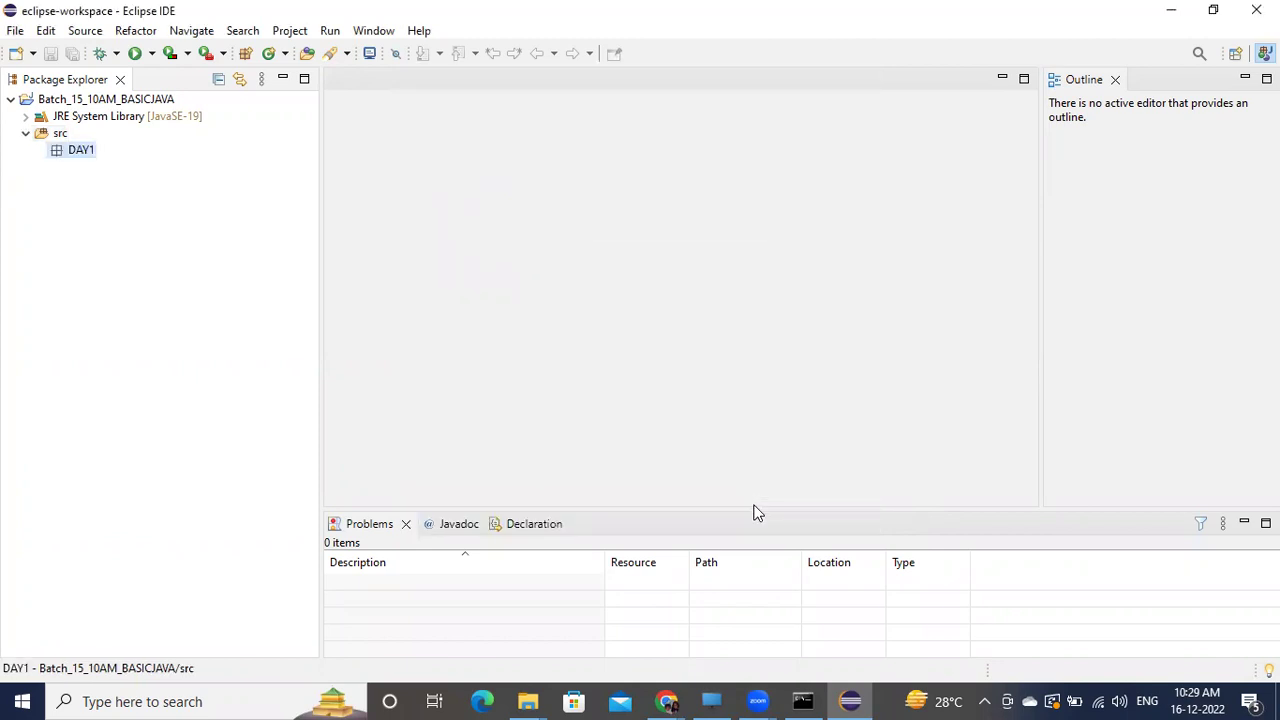
{"action": "right_click", "coordinate": [72, 157]}
{"action": "mouse_move", "coordinate": [148, 176]}
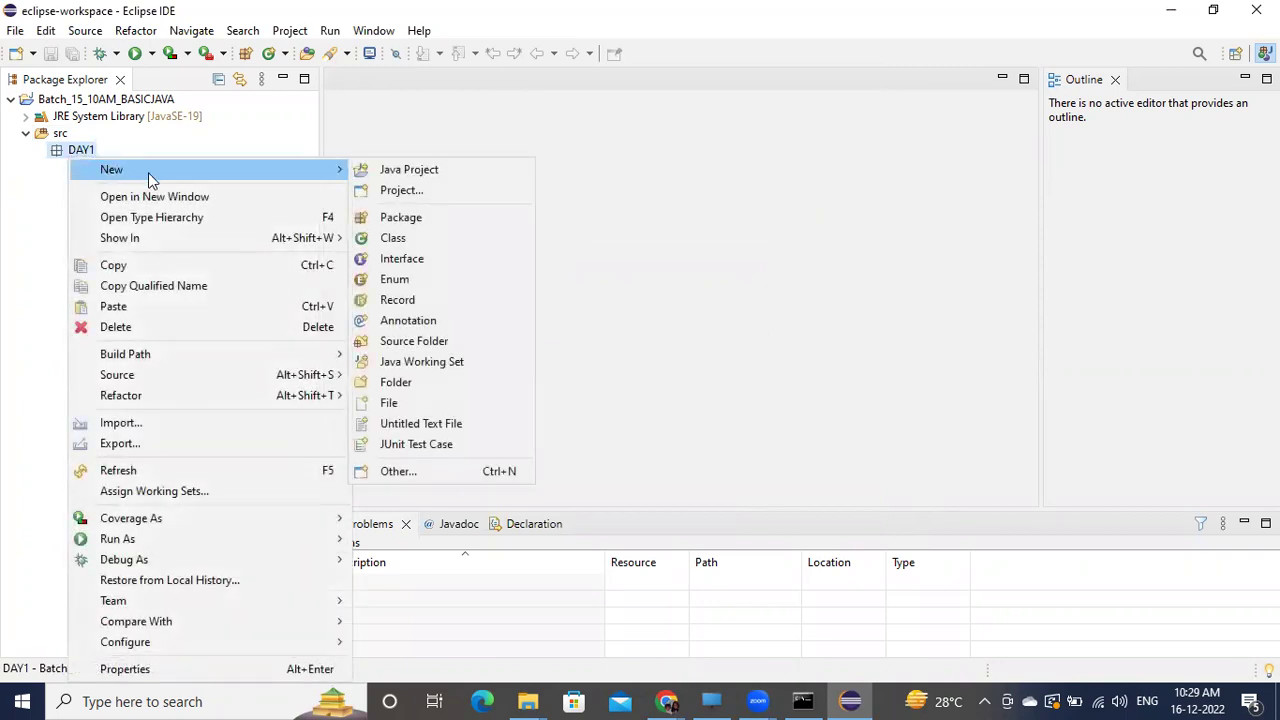
{"action": "left_click", "coordinate": [371, 217]}
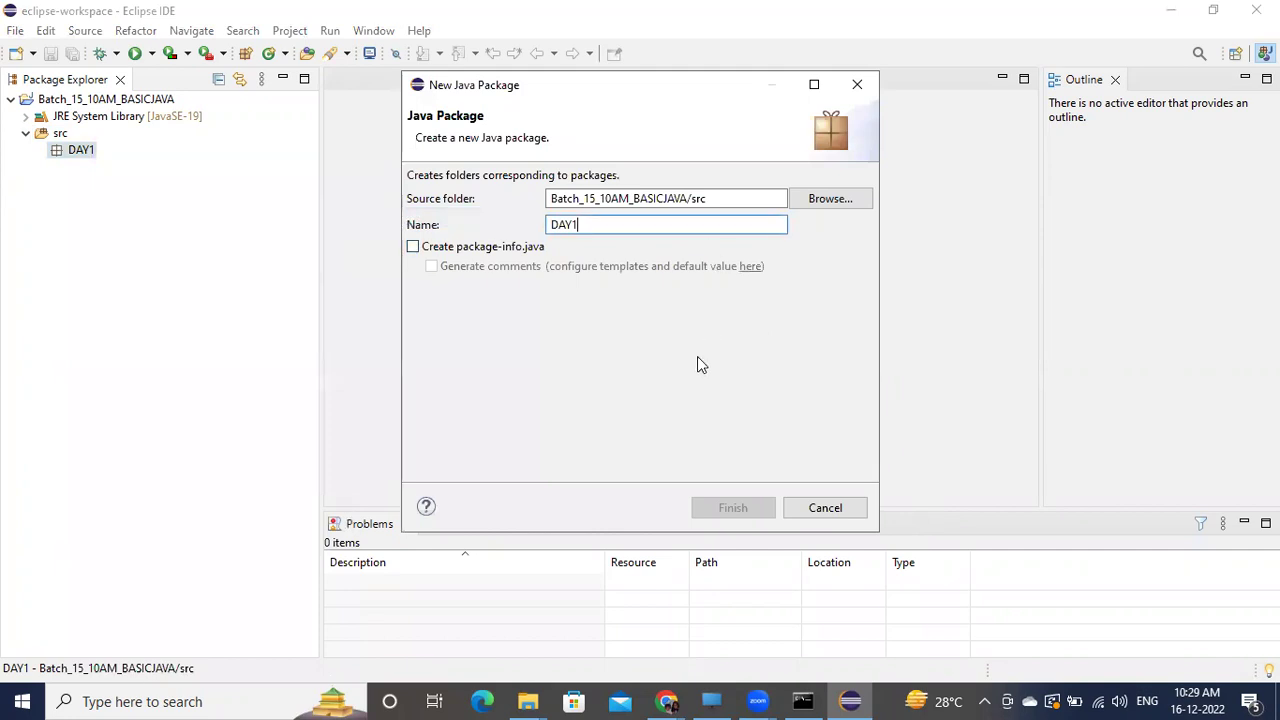
{"action": "left_click", "coordinate": [848, 508]}
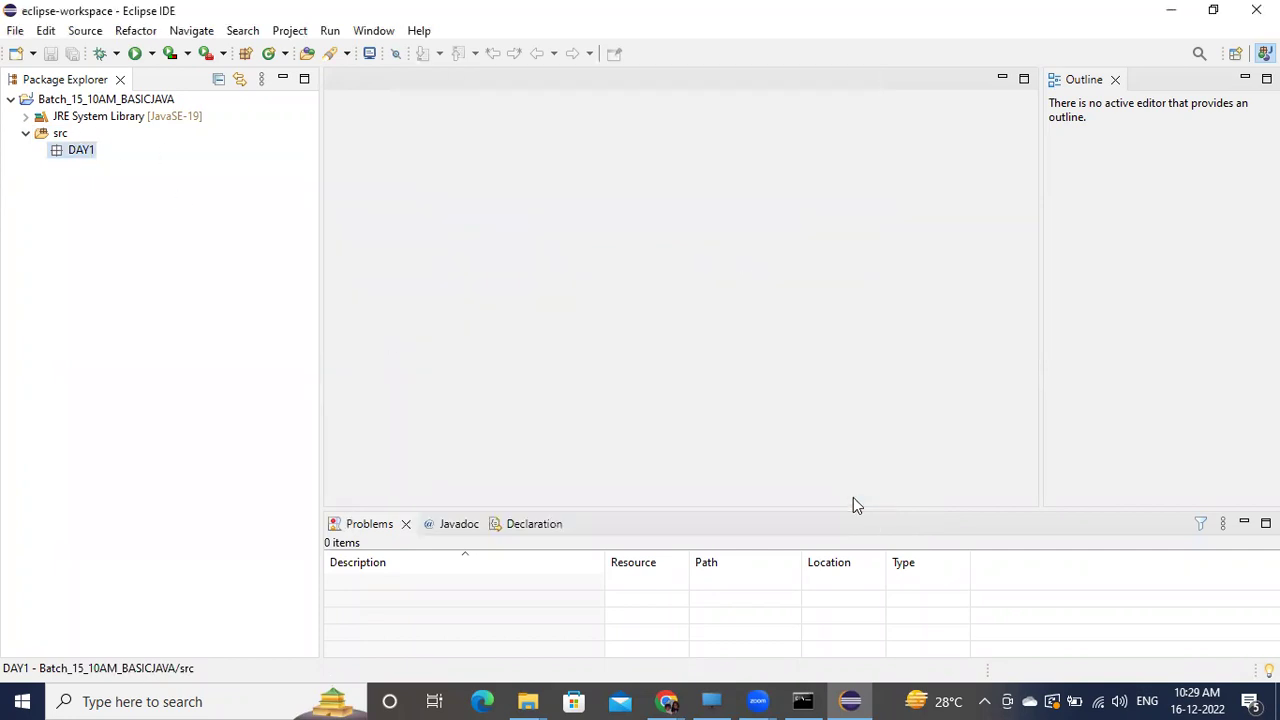
Step: Create a public class named FIRSTNAME in the DAY1 package, including the public static void main(String[] args) method stub
{"action": "right_click", "coordinate": [77, 150]}
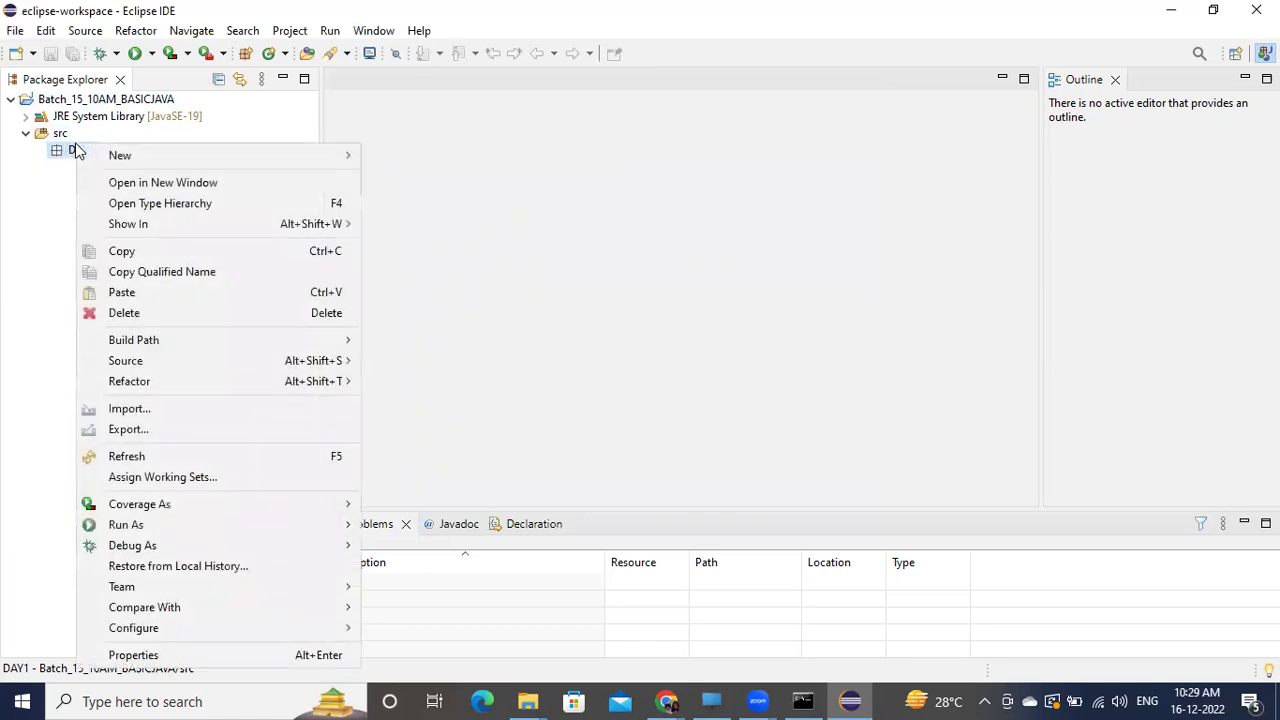
{"action": "mouse_move", "coordinate": [114, 155]}
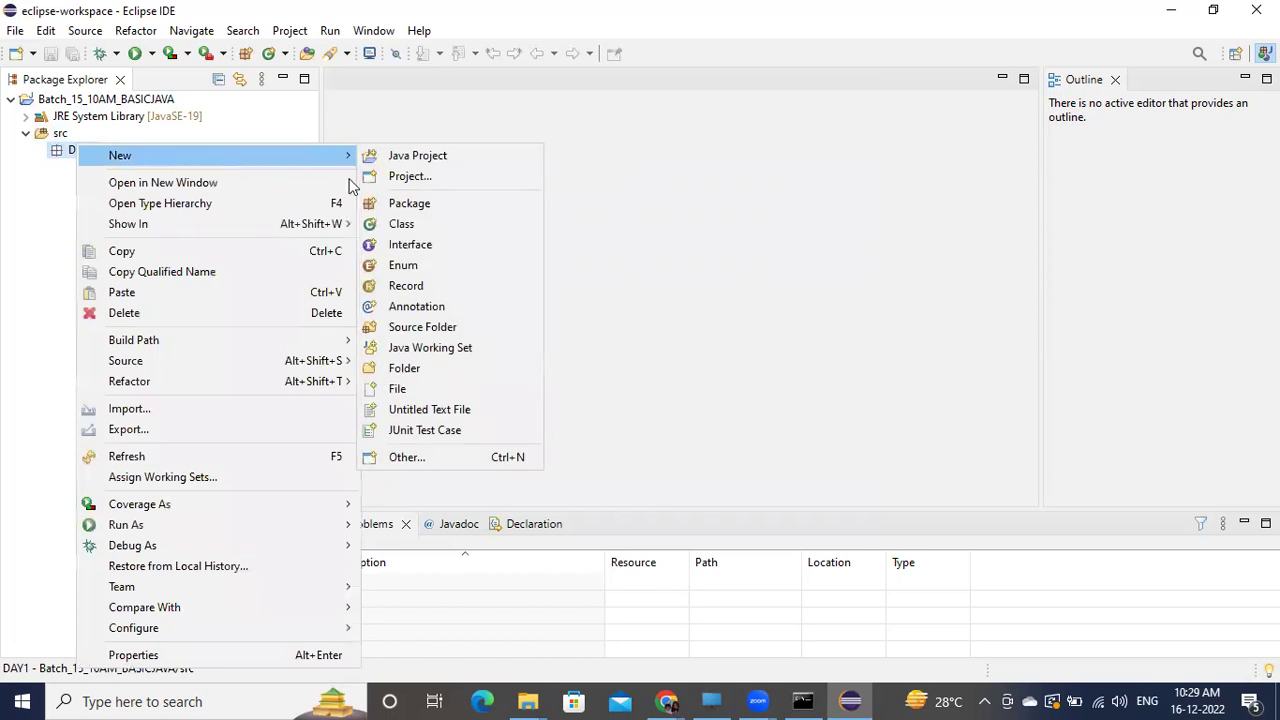
{"action": "left_click", "coordinate": [384, 224]}
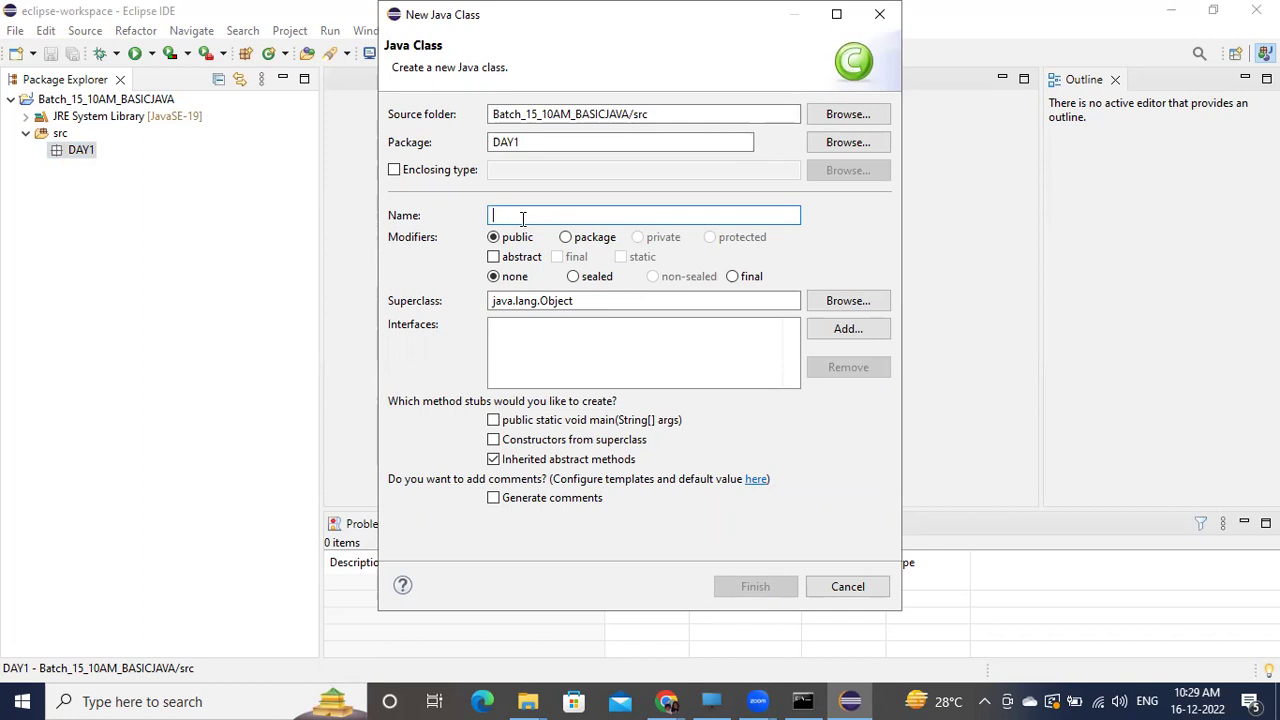
{"action": "type", "text": "FI"}
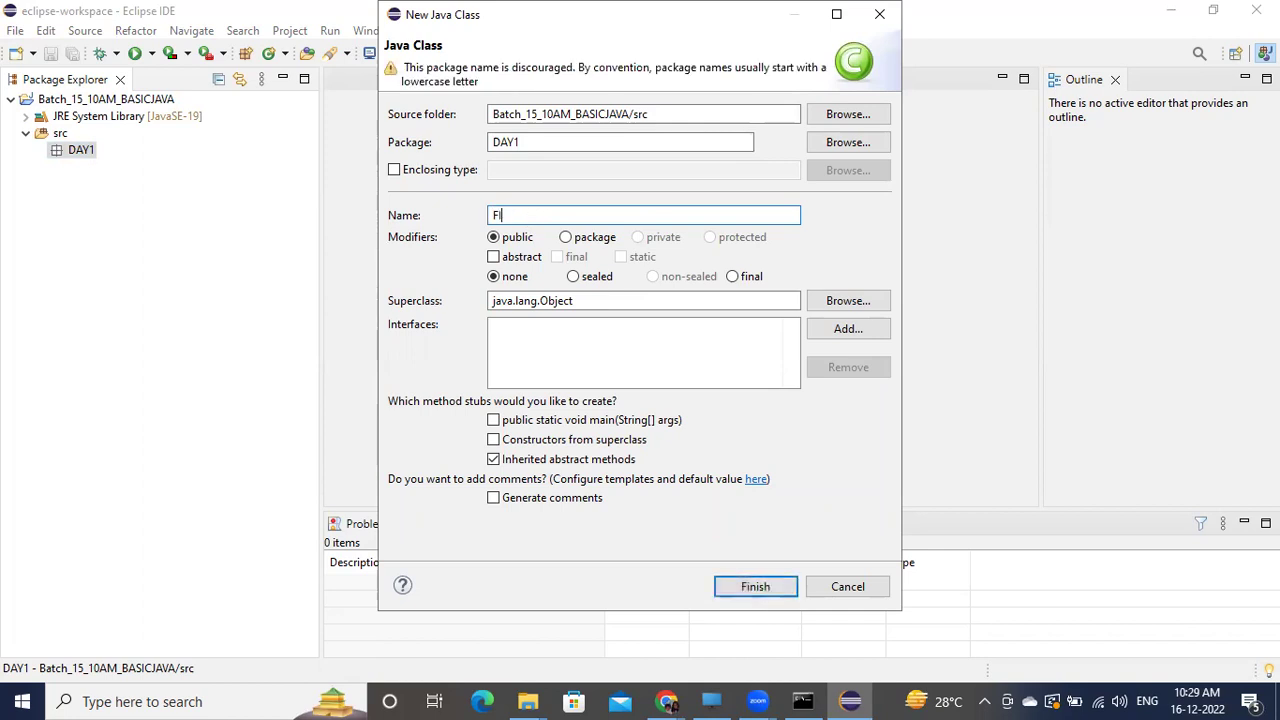
{"action": "type", "text": "RSTNAME"}
{"action": "left_click", "coordinate": [497, 421]}
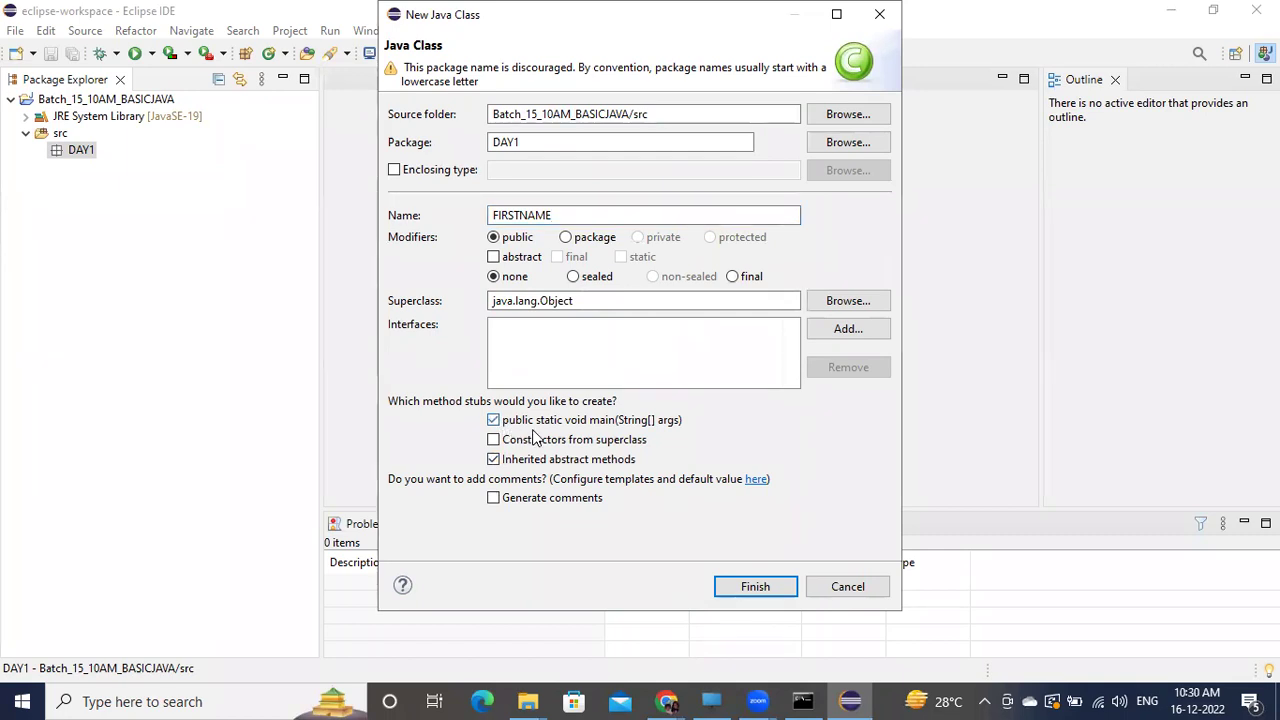
{"action": "left_click", "coordinate": [756, 587]}
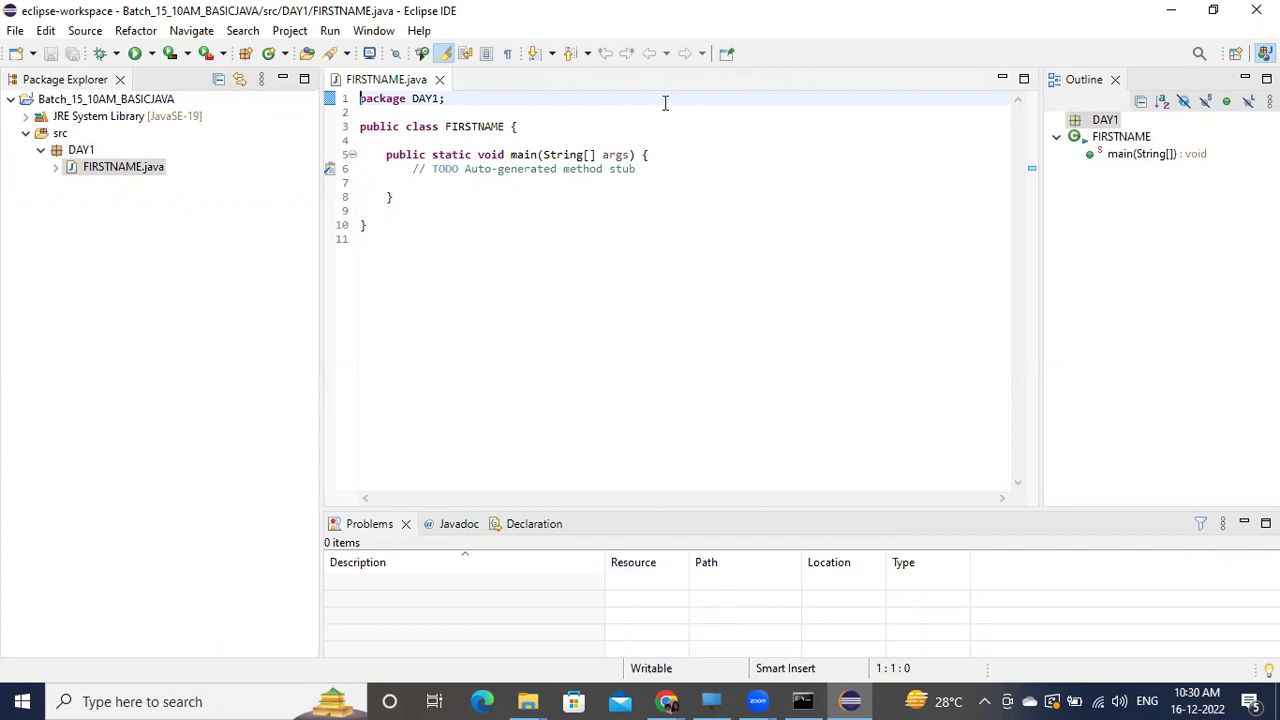
Step: Add the statement System.out.println(); inside the main method, two lines below the TODO comment
{"action": "left_click", "coordinate": [638, 168]}
{"action": "key", "text": "Return"}
{"action": "key", "text": "Return"}
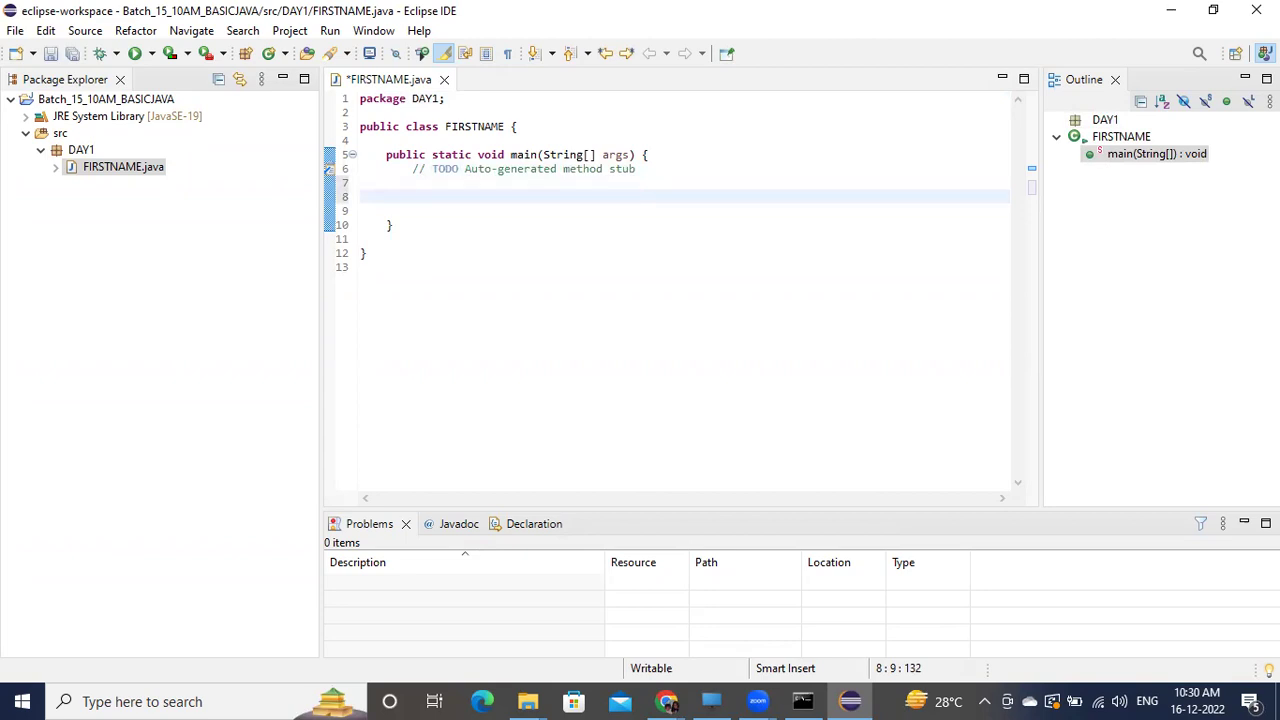
{"action": "type", "text": "syST"}
{"action": "key", "text": "BackSpace"}
{"action": "key", "text": "BackSpace"}
{"action": "key", "text": "BackSpace"}
{"action": "key", "text": "BackSpace"}
{"action": "type", "text": "syt"}
{"action": "type", "text": "n"}
{"action": "key", "text": "BackSpace"}
{"action": "key", "text": "BackSpace"}
{"action": "key", "text": "BackSpace"}
{"action": "type", "text": "stem."}
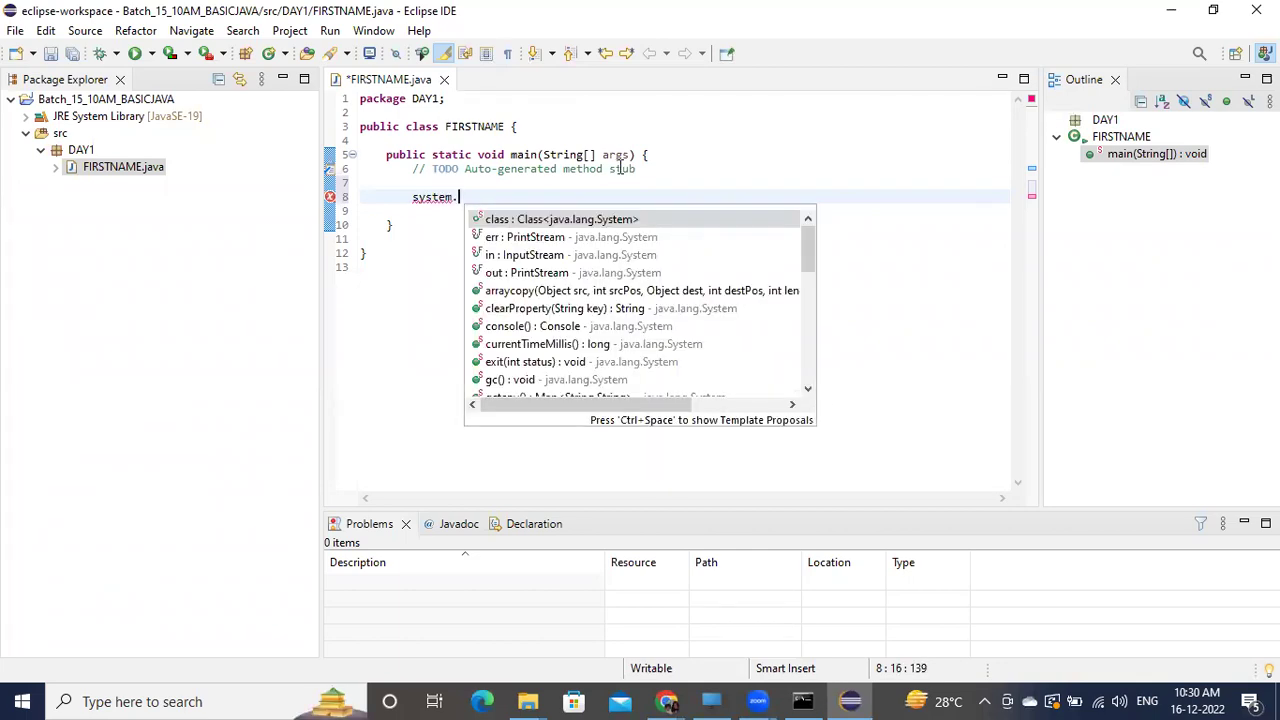
{"action": "type", "text": "ou"}
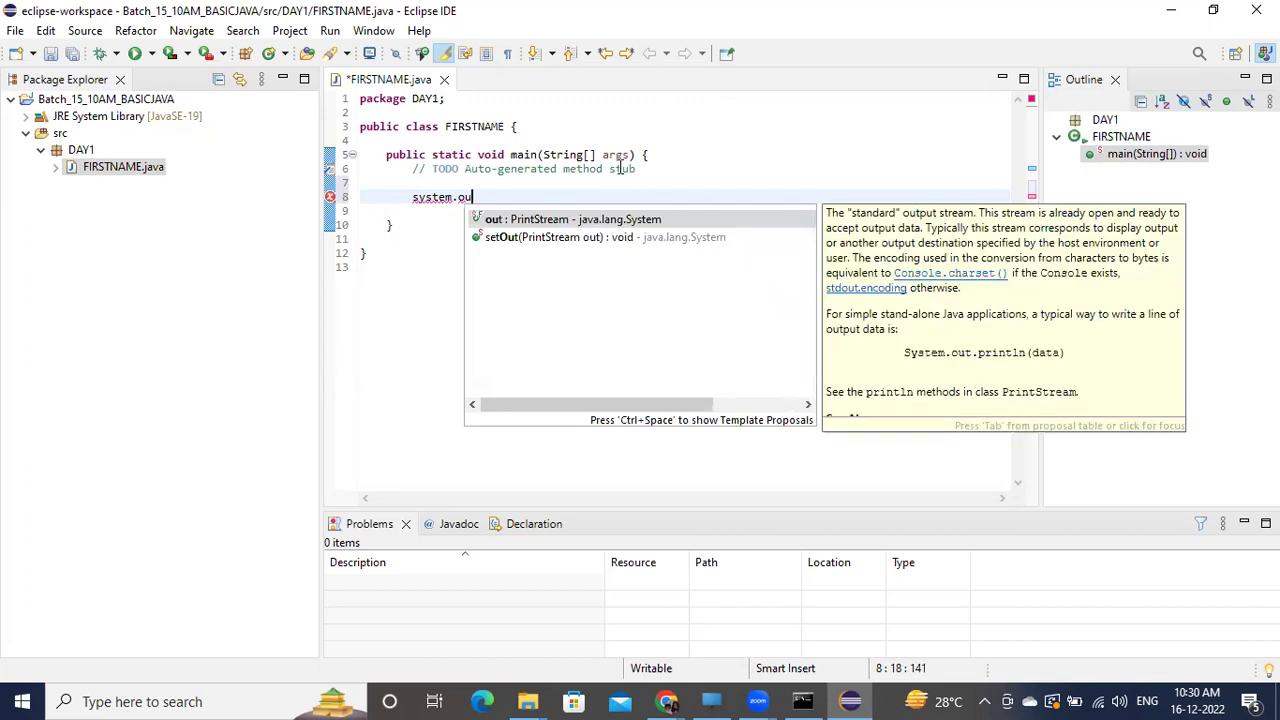
{"action": "type", "text": "t."}
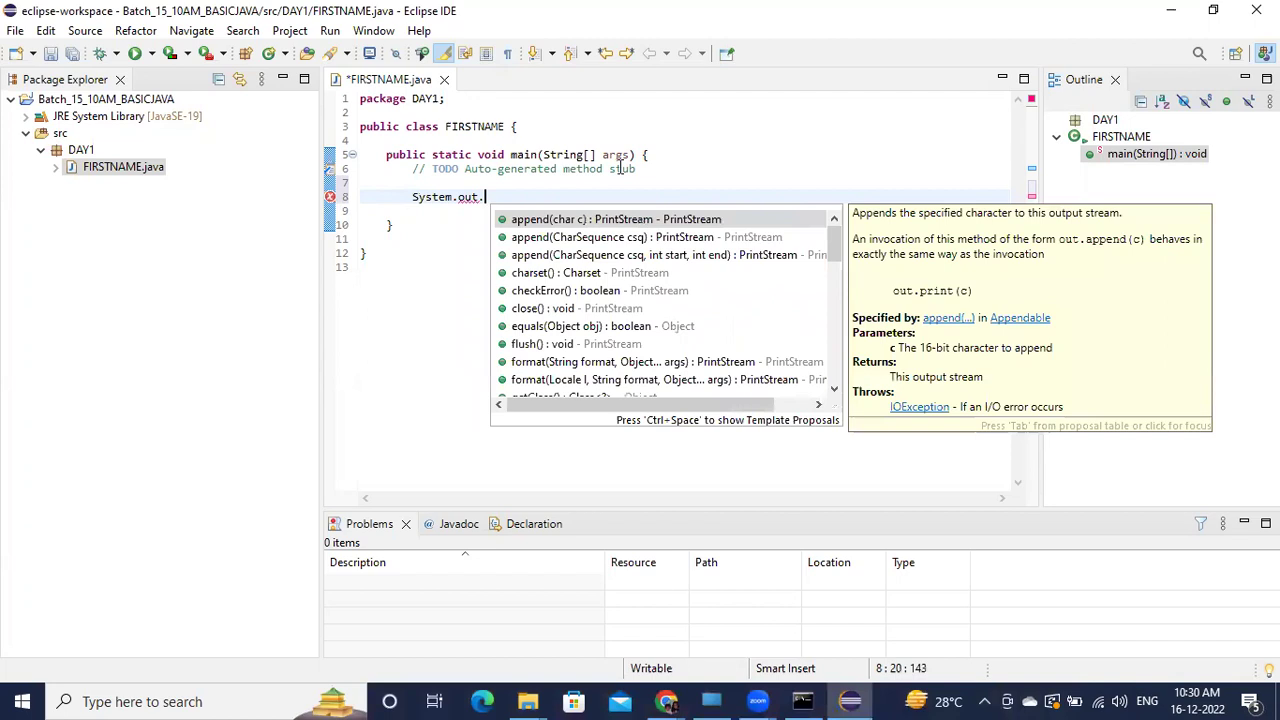
{"action": "type", "text": "printl"}
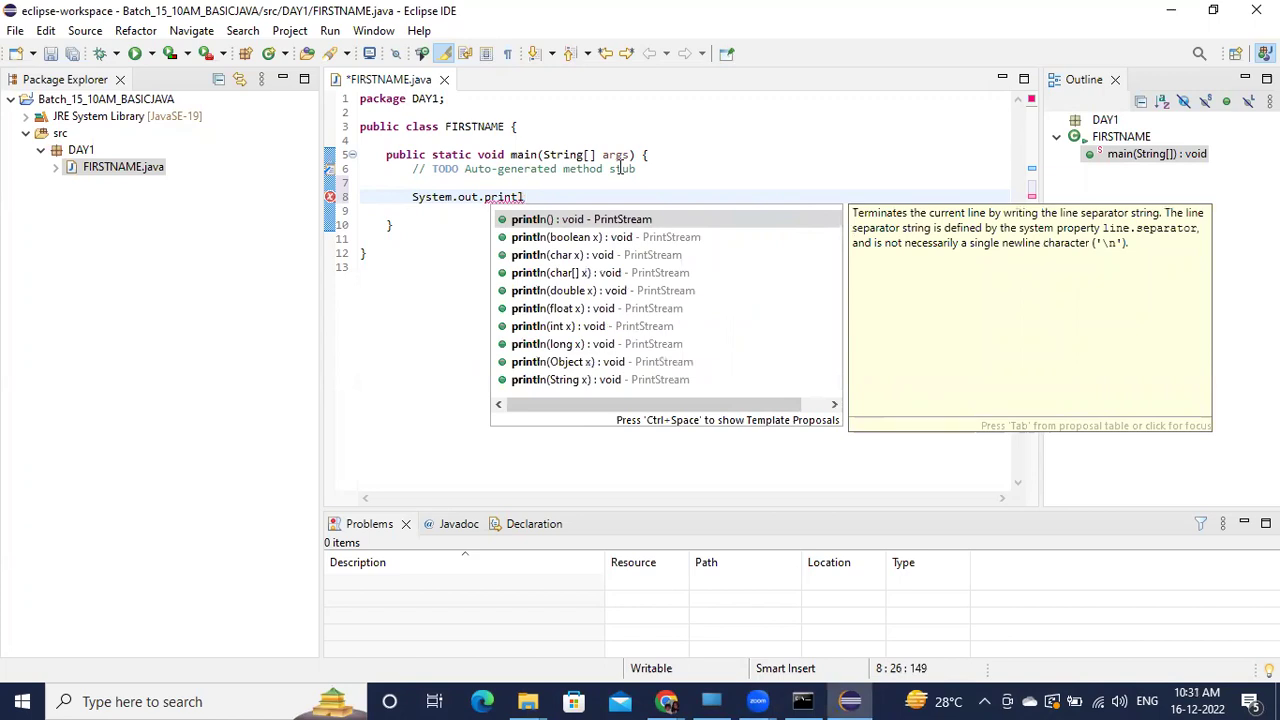
{"action": "type", "text": "n()"}
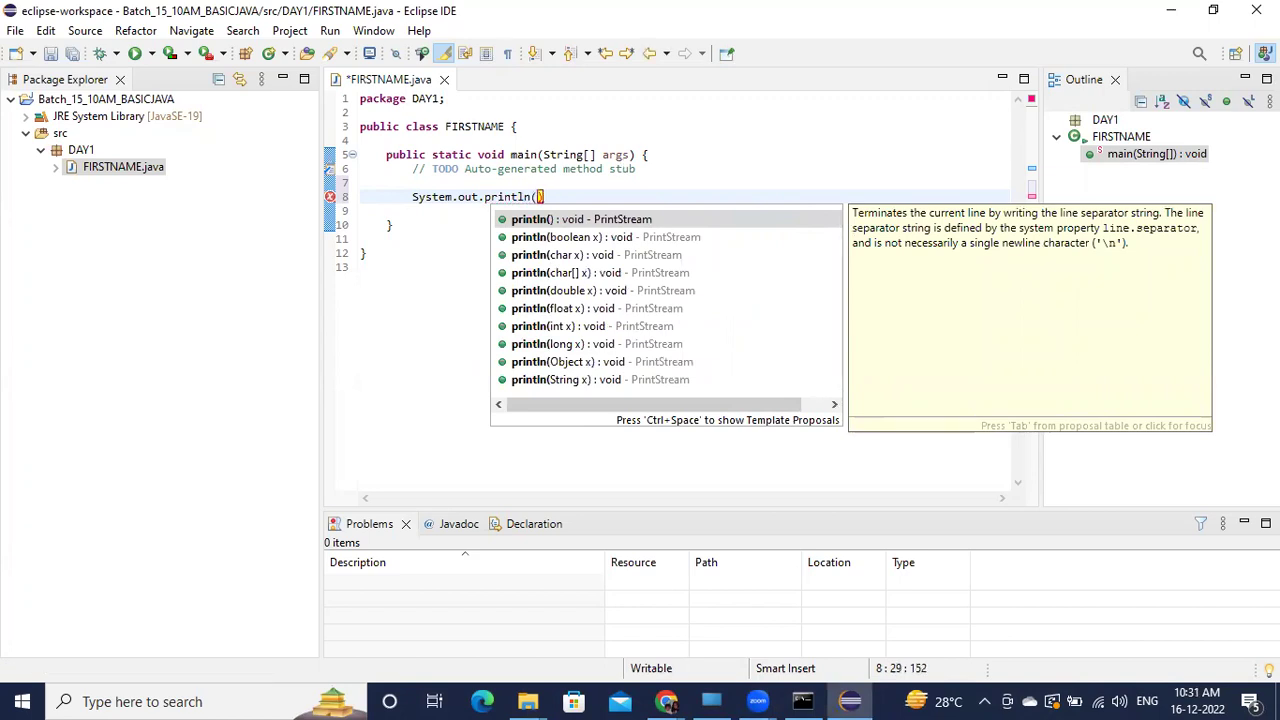
{"action": "type", "text": ";"}
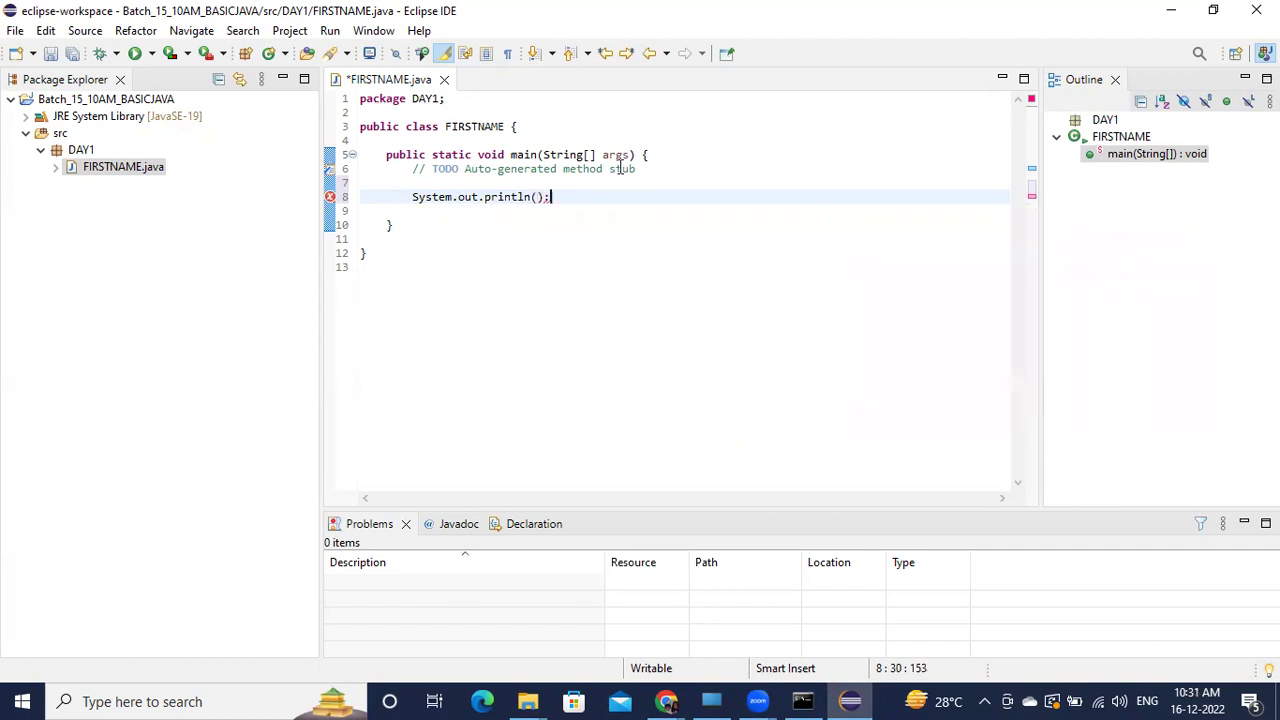